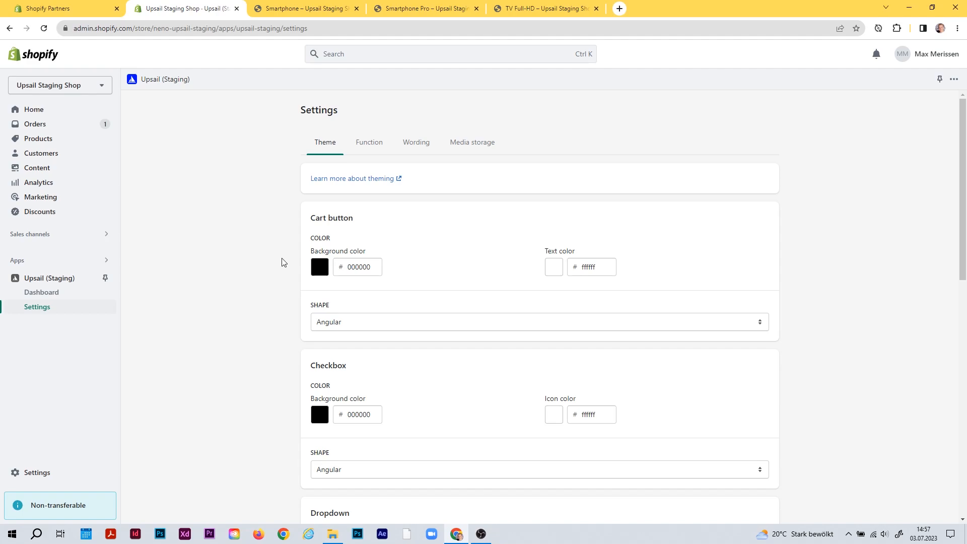
- Look through the theme settings and the shape options offered for the cart button
scroll(276, 267, down, 10)
scroll(276, 267, up, 6)
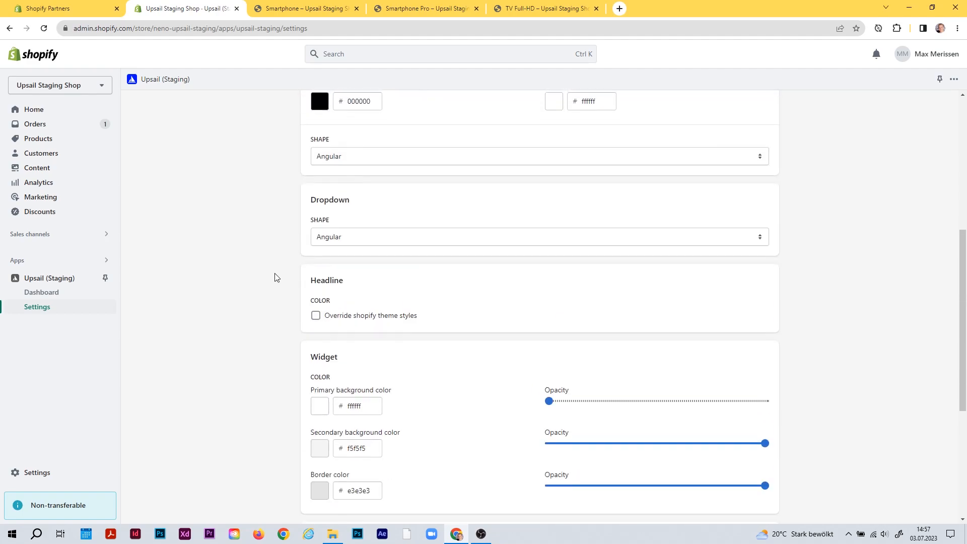
scroll(276, 282, up, 3)
scroll(322, 312, up, 2)
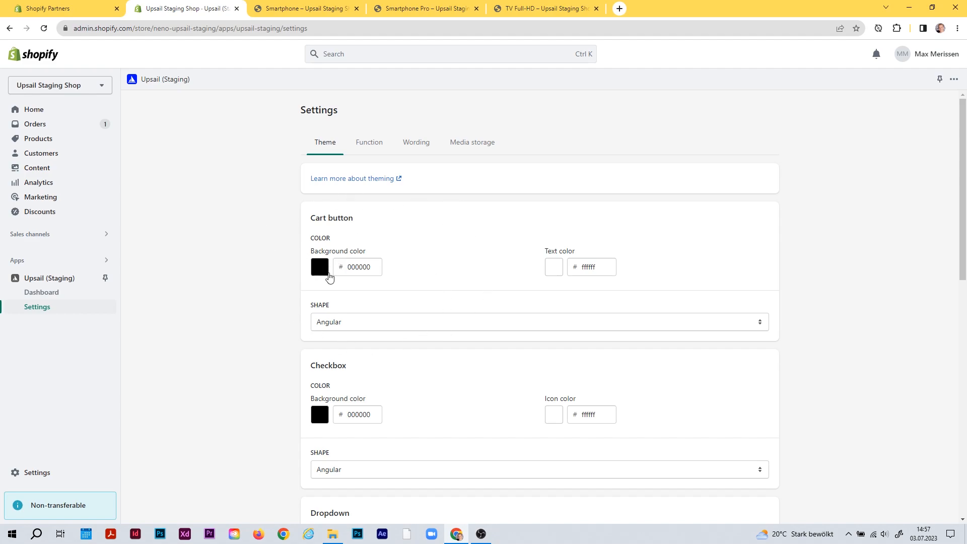
click(378, 322)
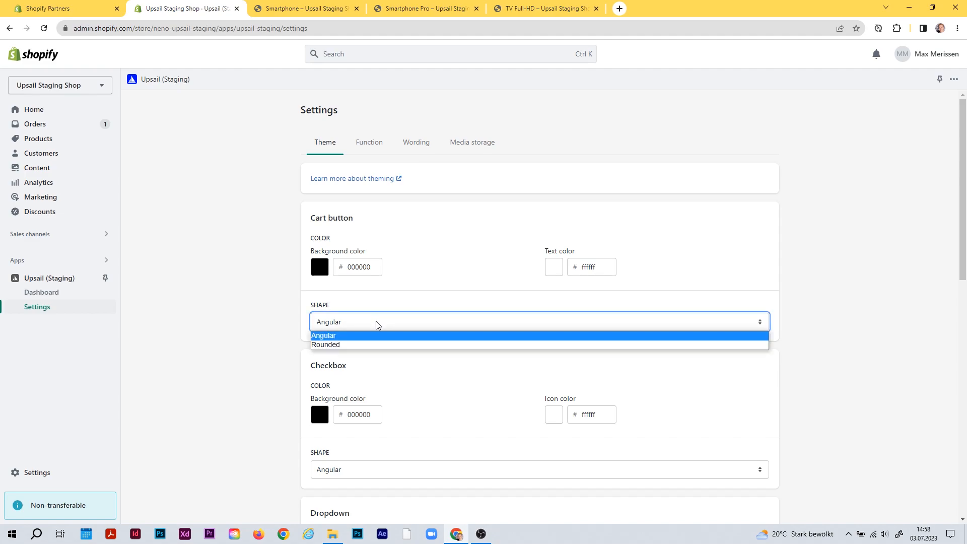
click(409, 301)
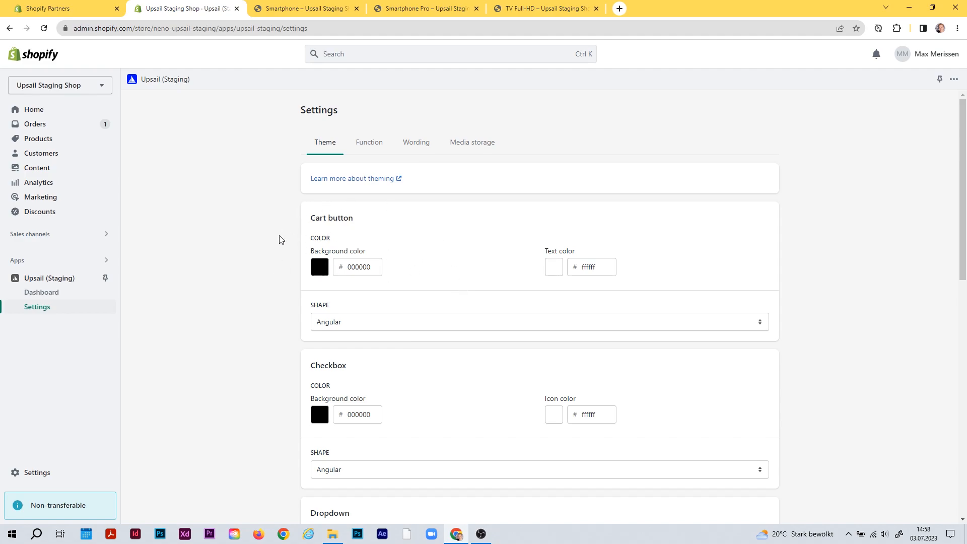
- Set the cart button's background color to ff7676
click(321, 272)
drag(327, 291, 313, 282)
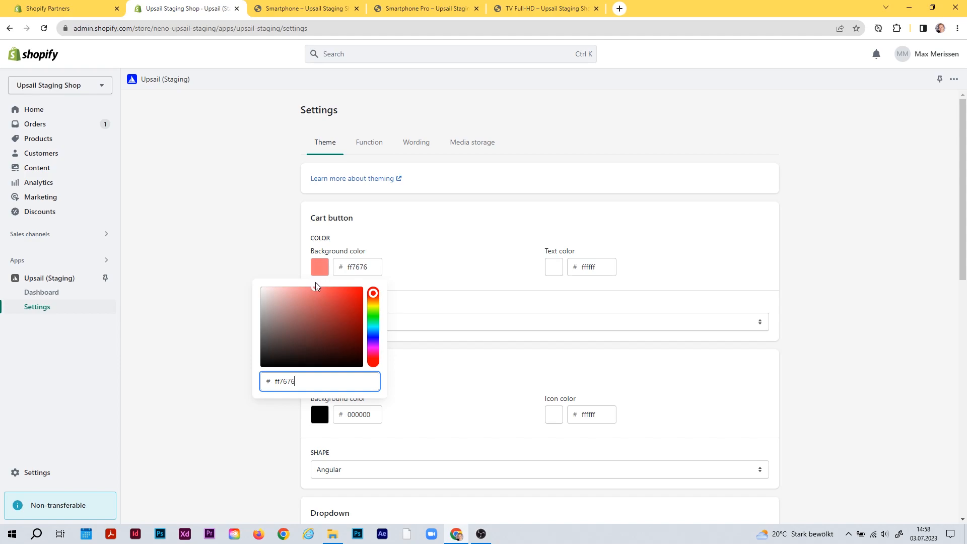
click(454, 246)
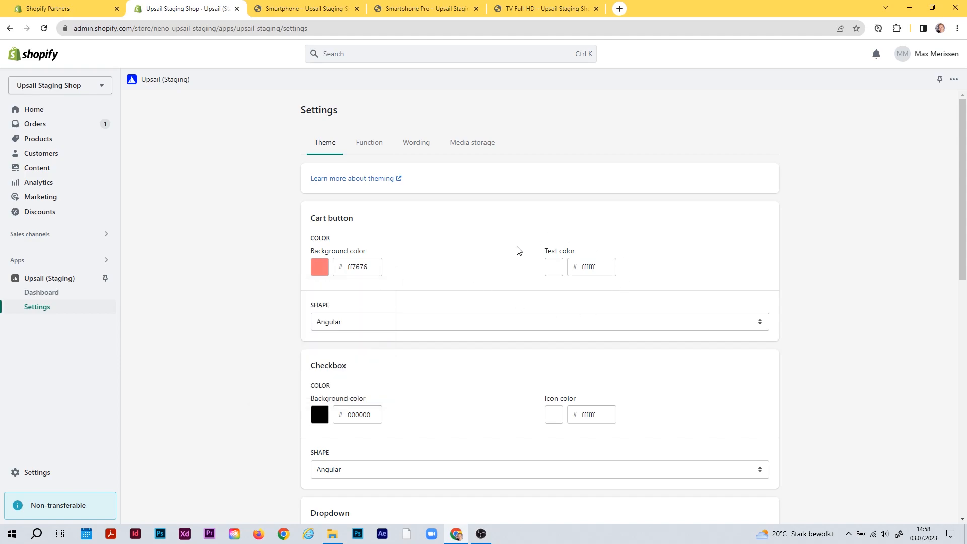
- Set the cart button's shape to Rounded and save the theme settings
click(388, 324)
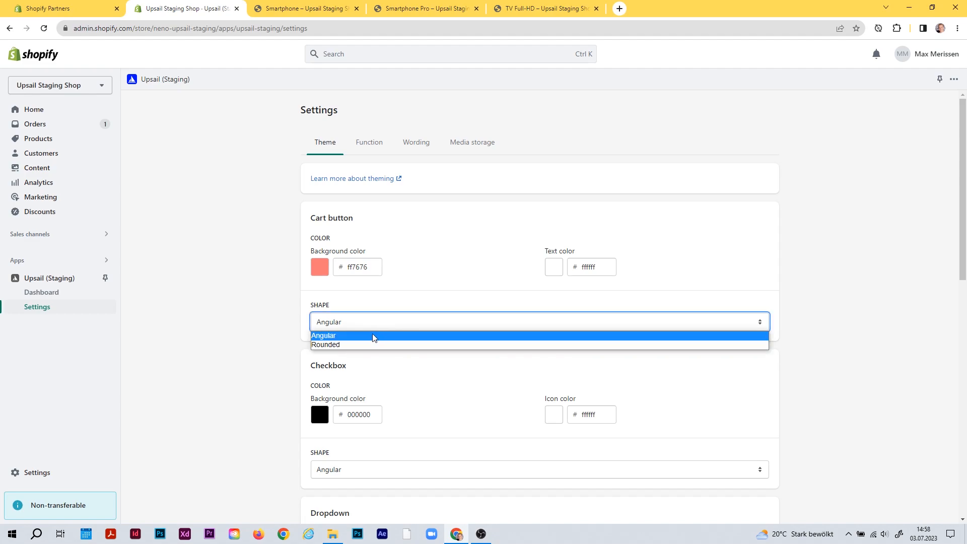
click(361, 344)
scroll(495, 358, down, 6)
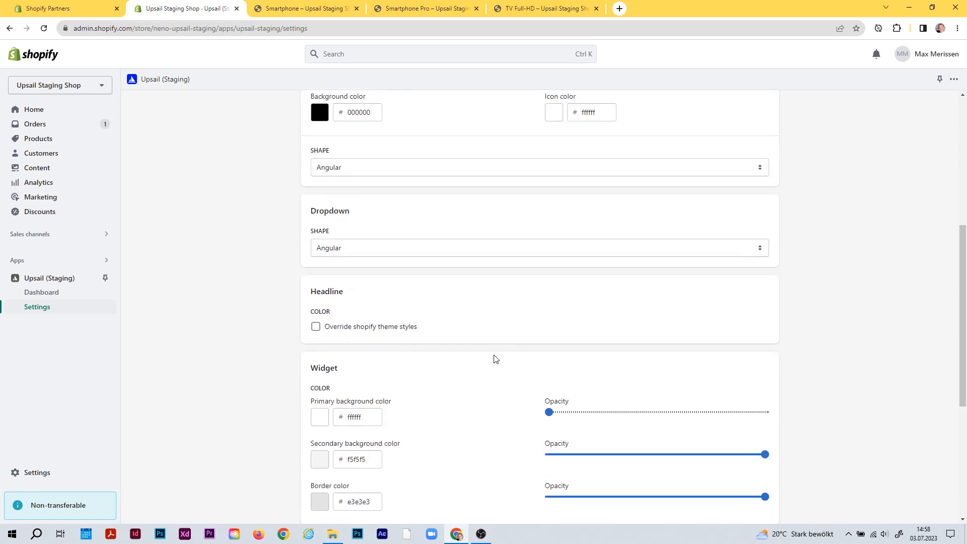
scroll(495, 358, down, 5)
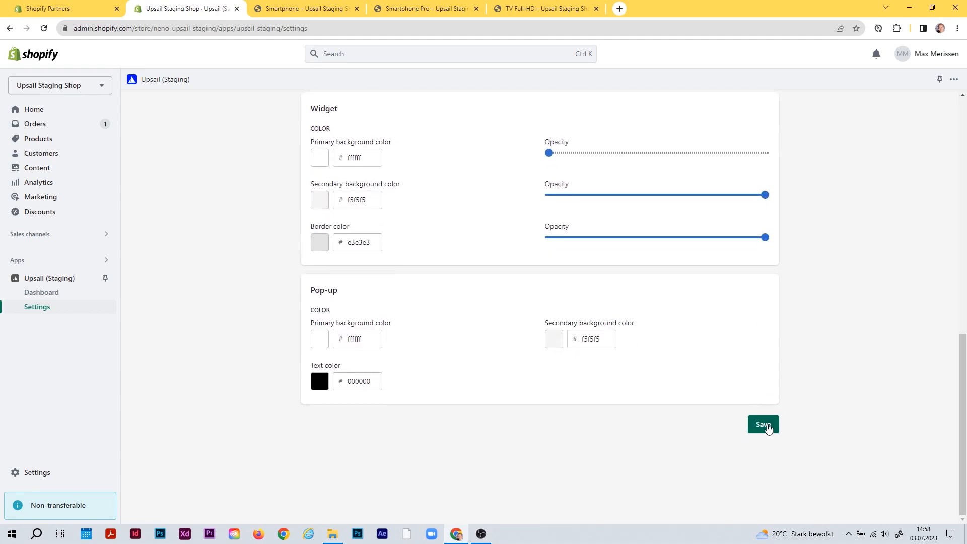
scroll(481, 377, up, 14)
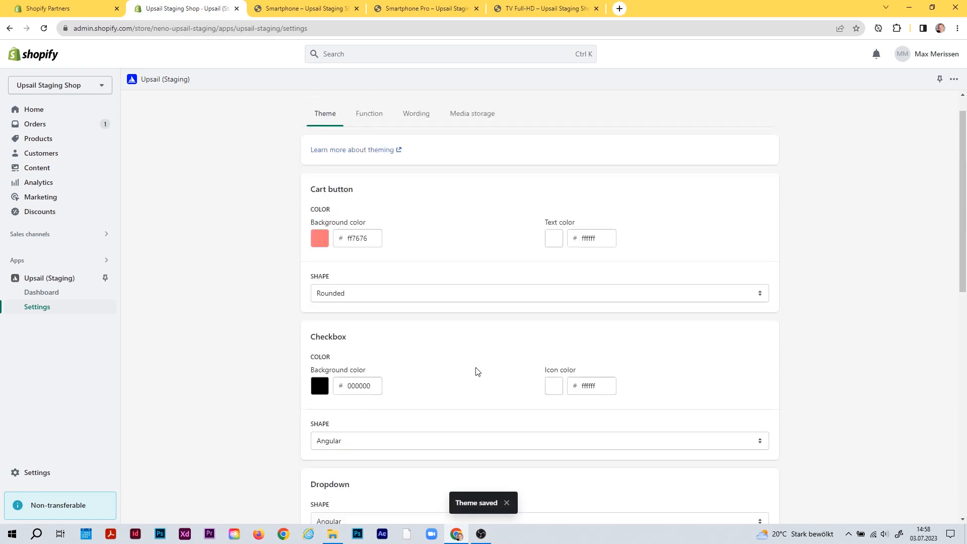
- Reload the Smartphone product page and check the bundle widget's cart button
click(305, 6)
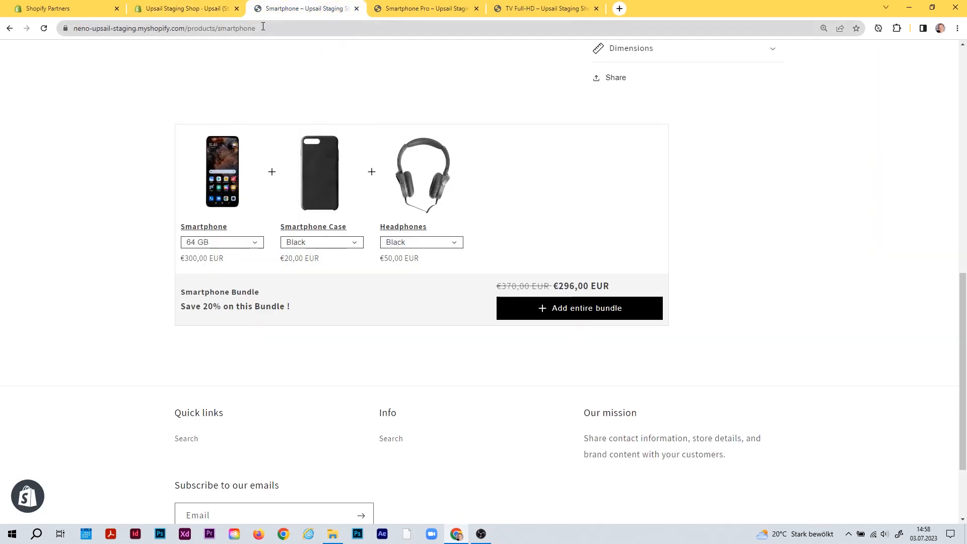
click(263, 26)
key(Return)
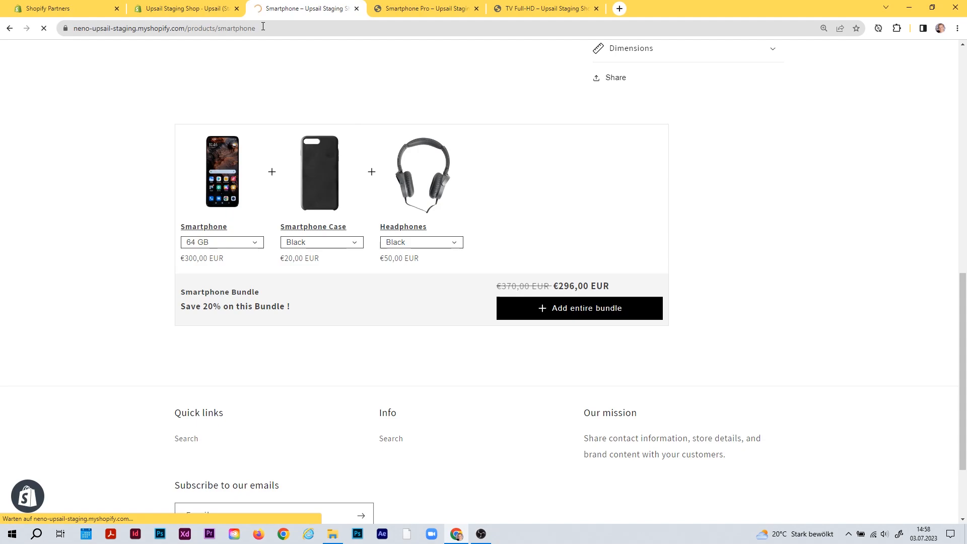
scroll(331, 194, down, 10)
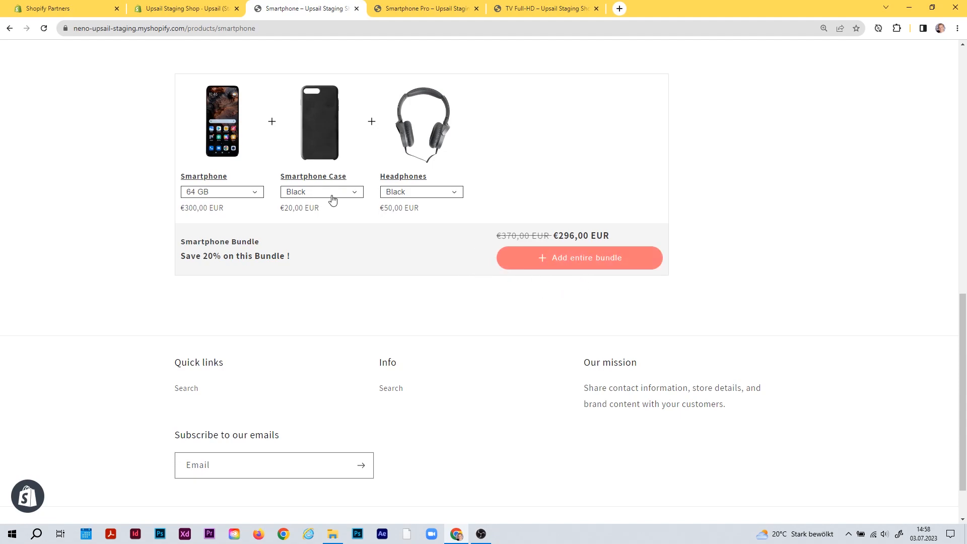
- Return to the app's theme settings and set the checkbox background color to ff7676
click(222, 10)
scroll(262, 319, down, 3)
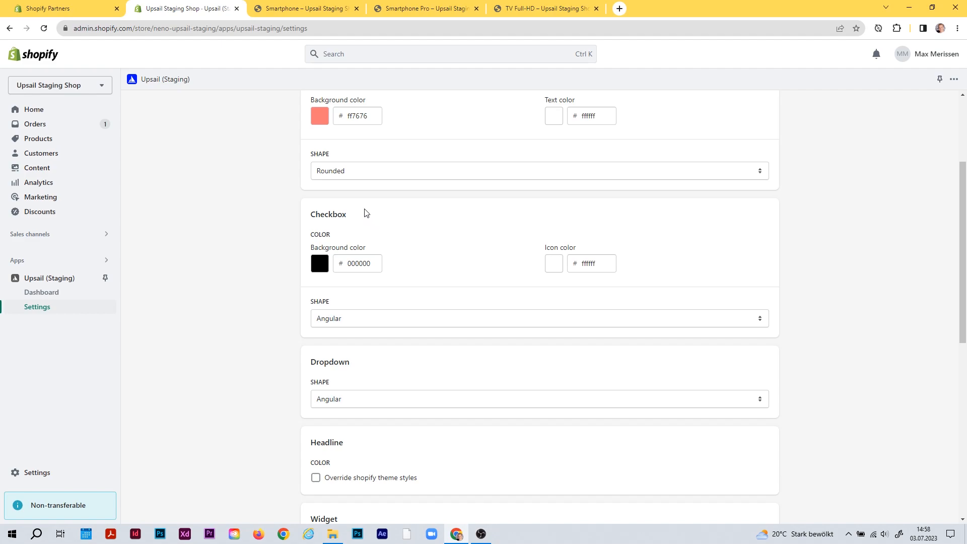
drag(376, 116, 351, 111)
drag(374, 263, 347, 263)
text(ff7676)
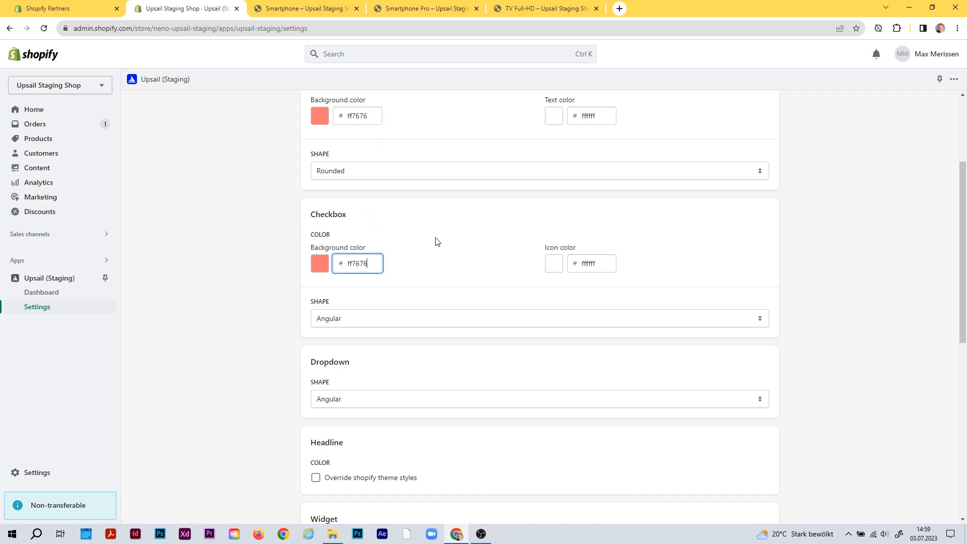
click(427, 233)
- Set the checkbox shape to Rounded and save the theme settings
click(381, 319)
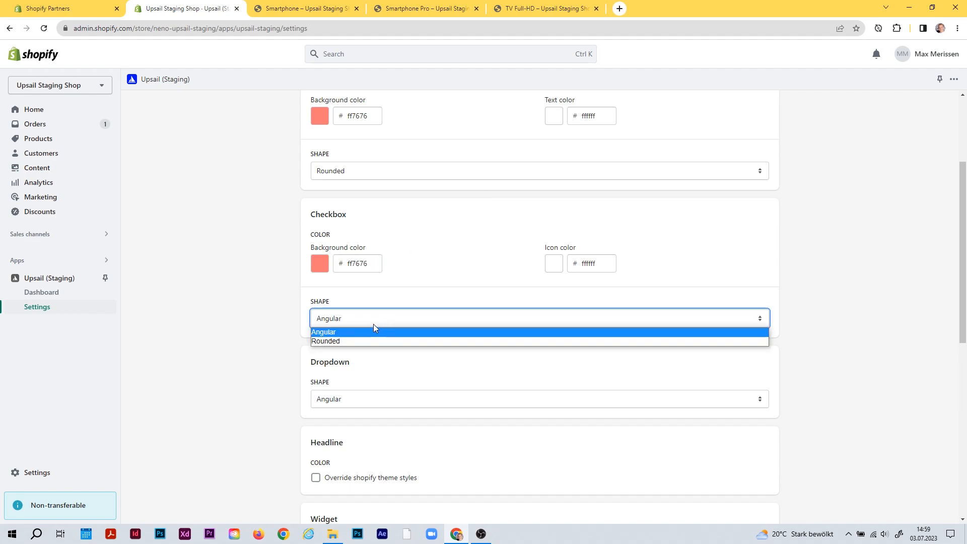
click(367, 341)
scroll(531, 312, down, 6)
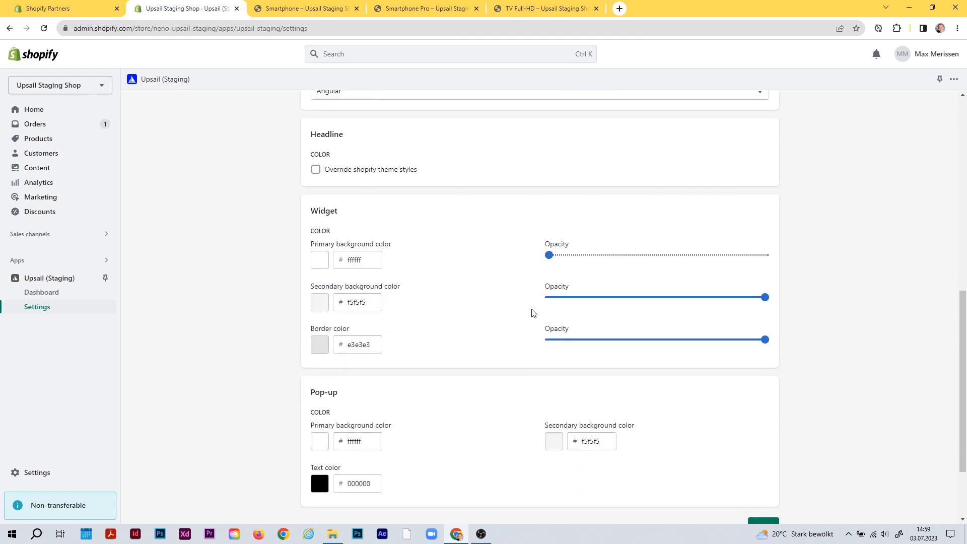
scroll(531, 312, down, 3)
click(762, 422)
scroll(486, 337, up, 7)
scroll(468, 287, up, 4)
- Reload the Smartphone Pro product page and check the checkboxes in its product widget
click(417, 8)
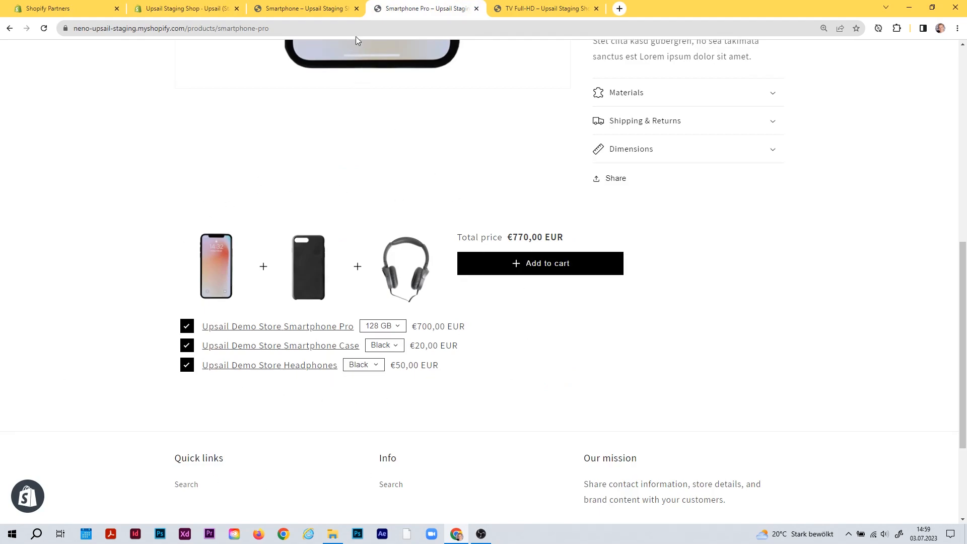
scroll(425, 213, up, 4)
scroll(358, 224, down, 4)
click(309, 21)
key(Return)
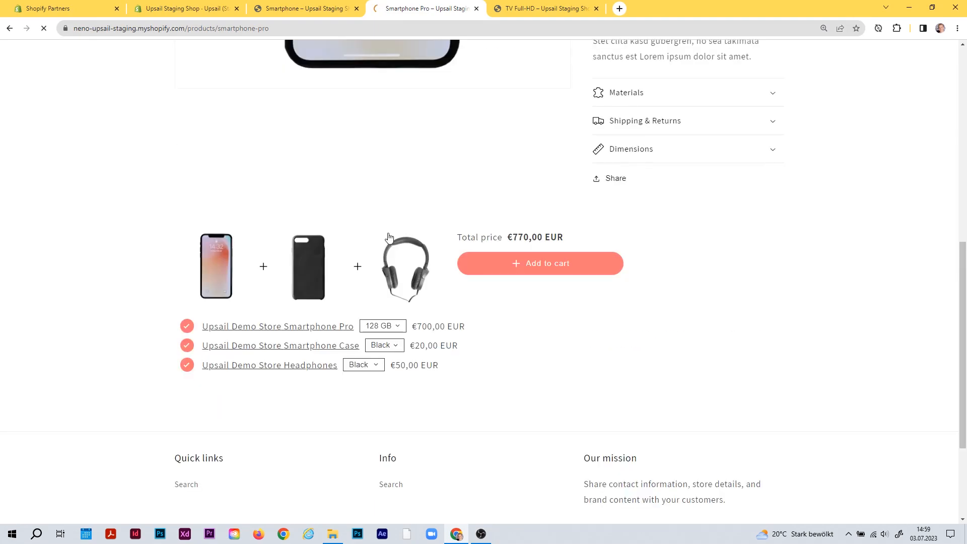
scroll(389, 241, down, 1)
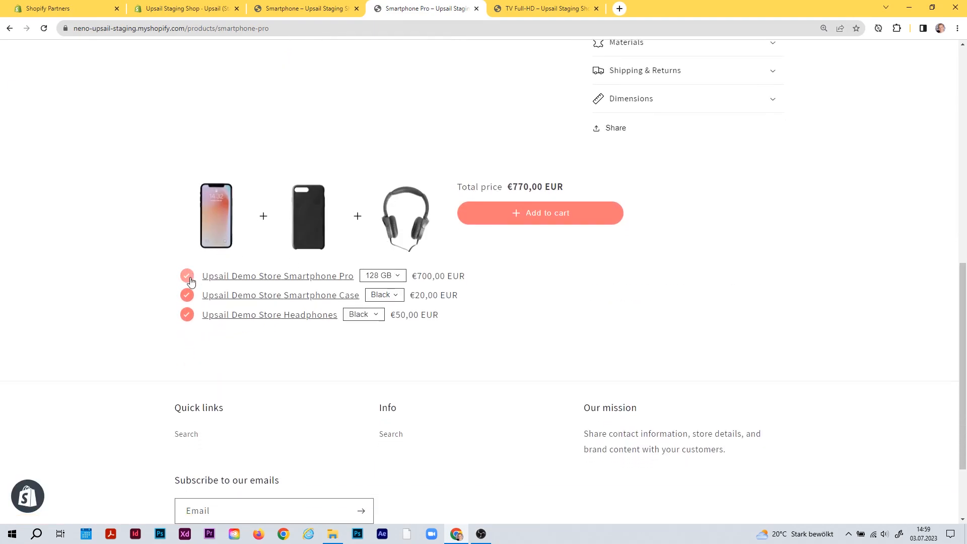
- Examine the dropdown shape setting and the variant dropdowns in the widgets on the product pages
click(204, 8)
scroll(293, 292, down, 3)
scroll(284, 392, down, 1)
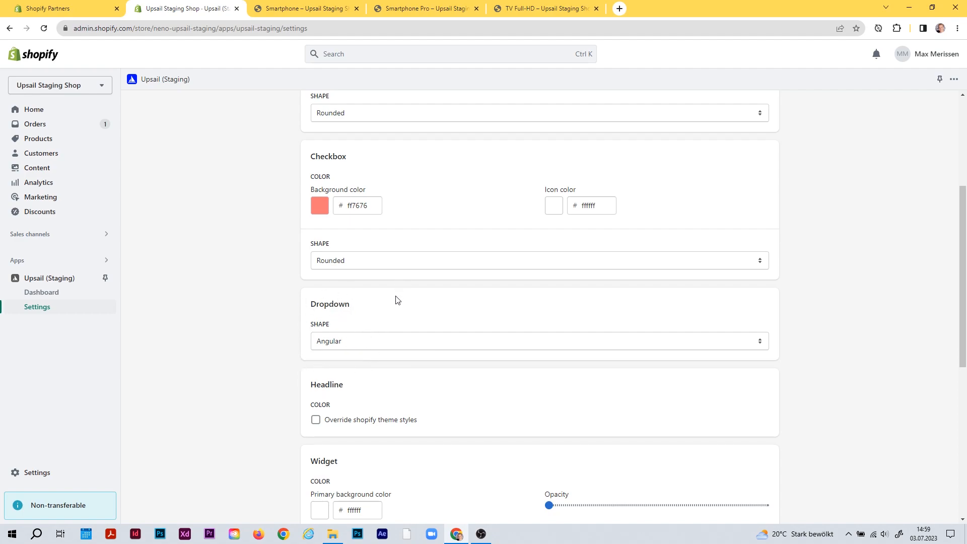
click(325, 8)
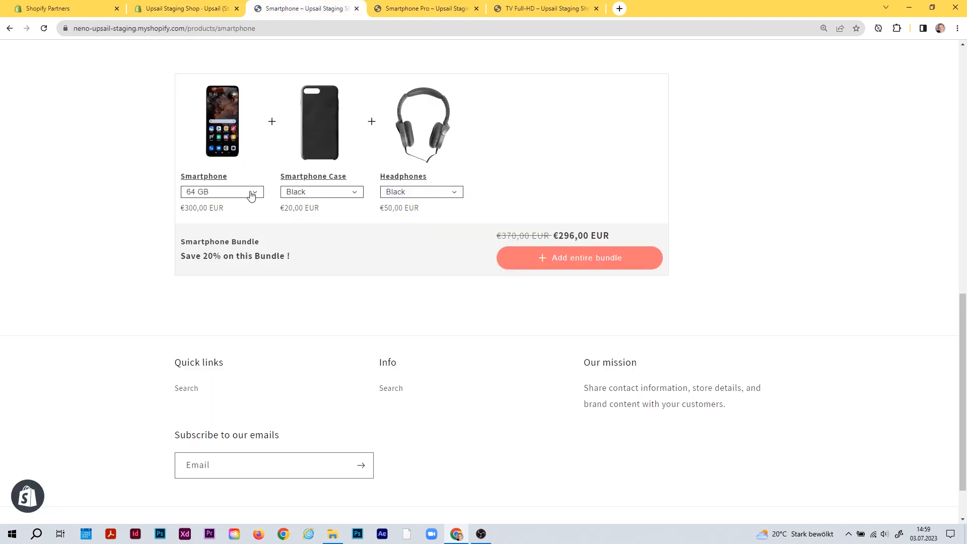
click(442, 6)
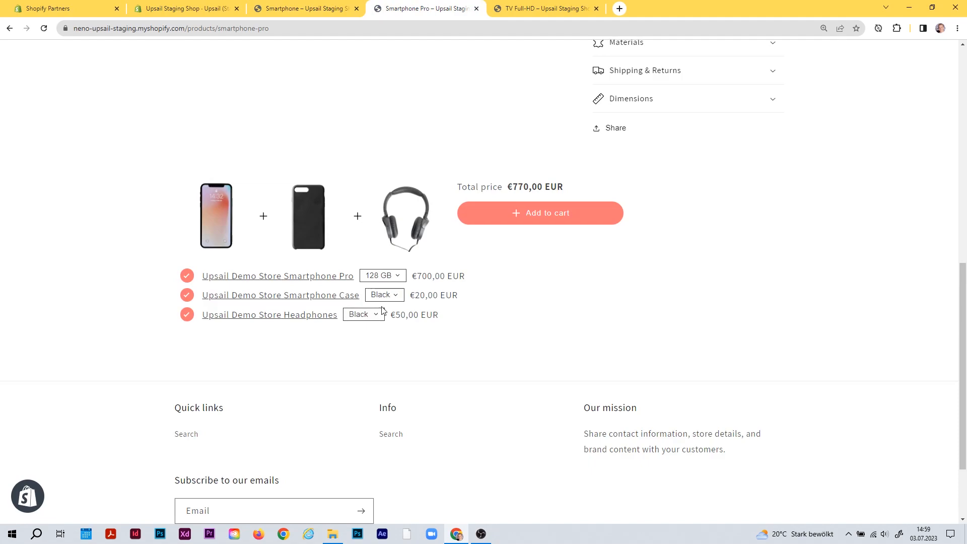
click(526, 5)
click(448, 9)
click(350, 7)
- Set the dropdown shape to Rounded in the theme settings and save
click(191, 10)
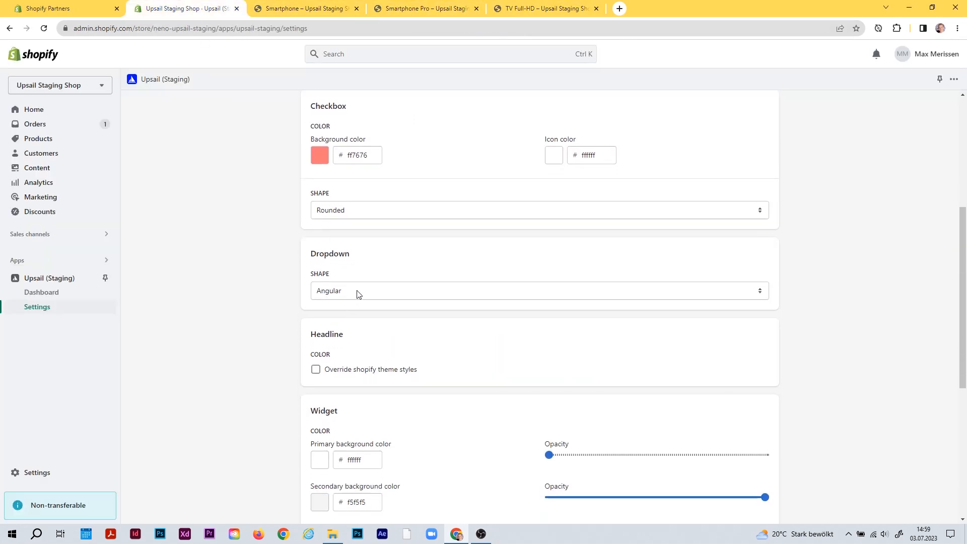
click(348, 292)
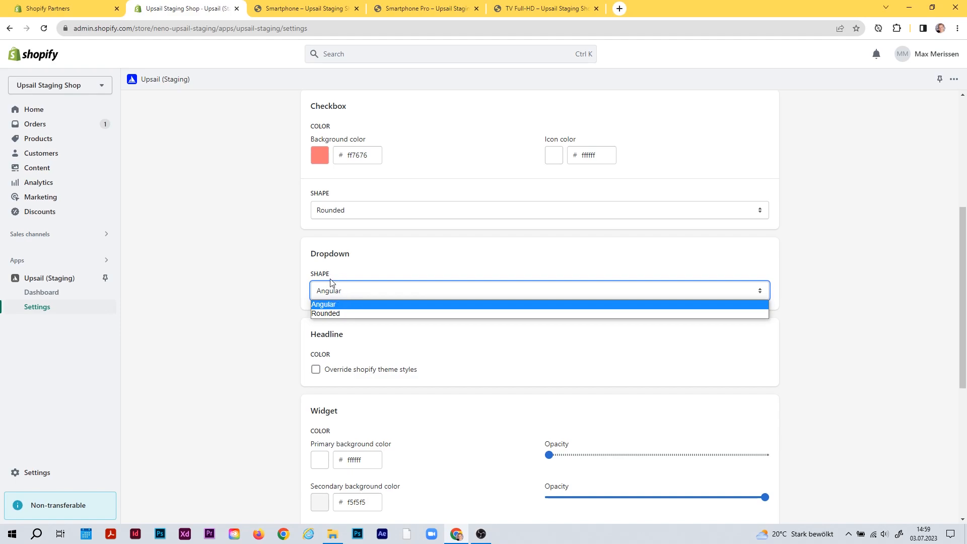
click(348, 313)
scroll(520, 367, down, 5)
click(762, 425)
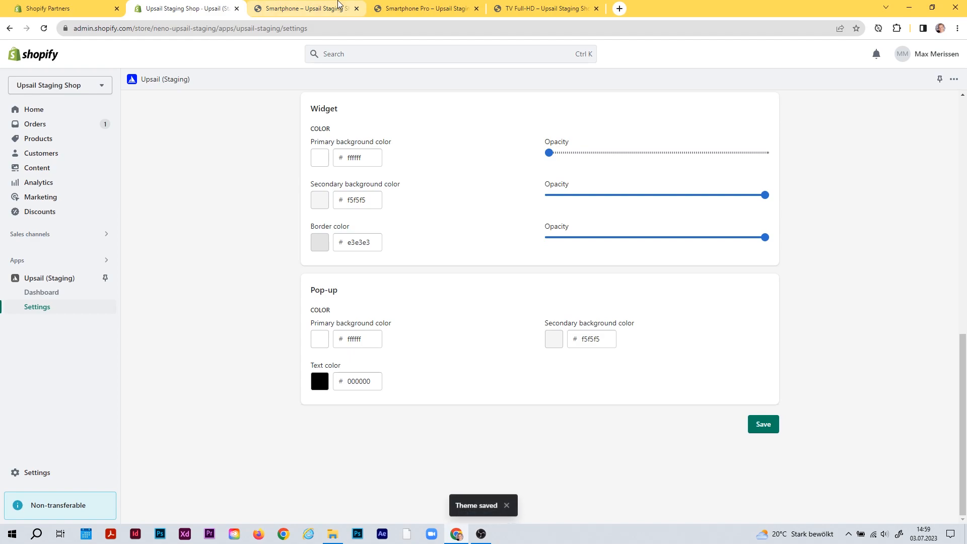
- Reload the Smartphone and Smartphone Pro product pages and check the variant dropdowns
click(302, 8)
click(322, 30)
key(Return)
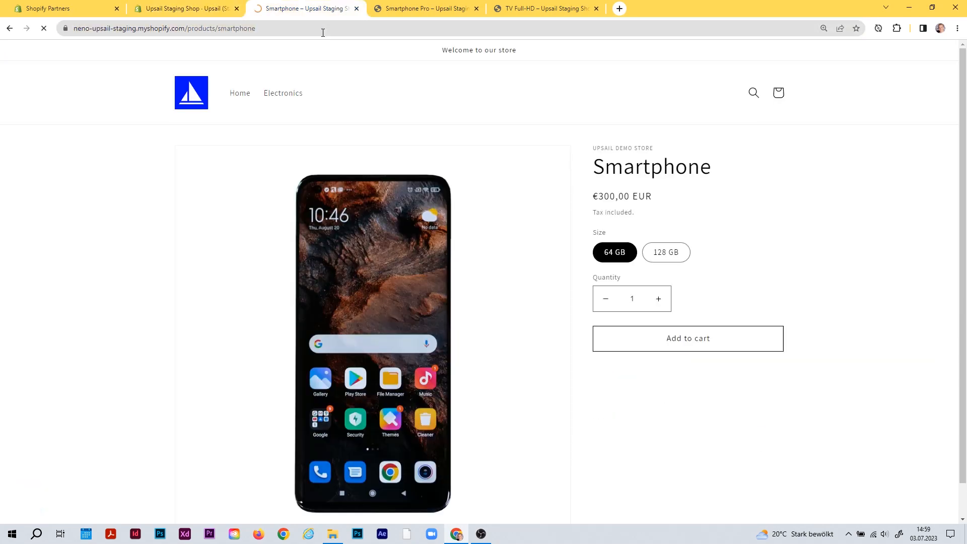
scroll(251, 267, up, 3)
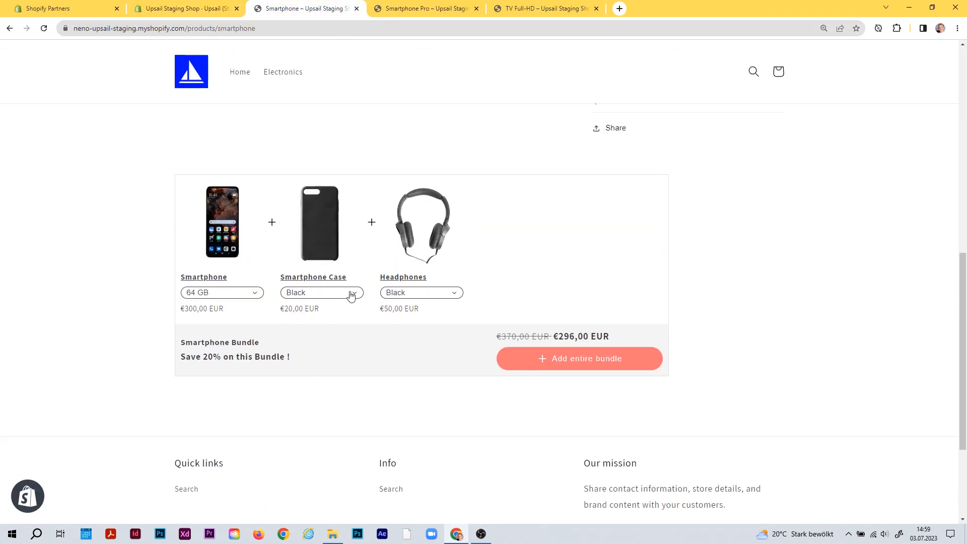
click(430, 6)
click(394, 26)
key(Return)
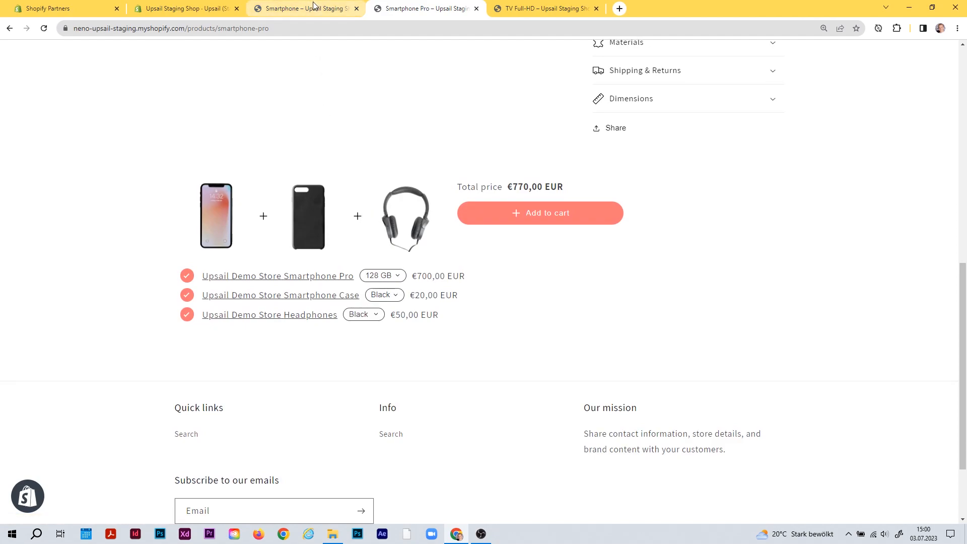
- Return to the theme settings and enable overriding the Shopify theme styles for the headline color
click(216, 4)
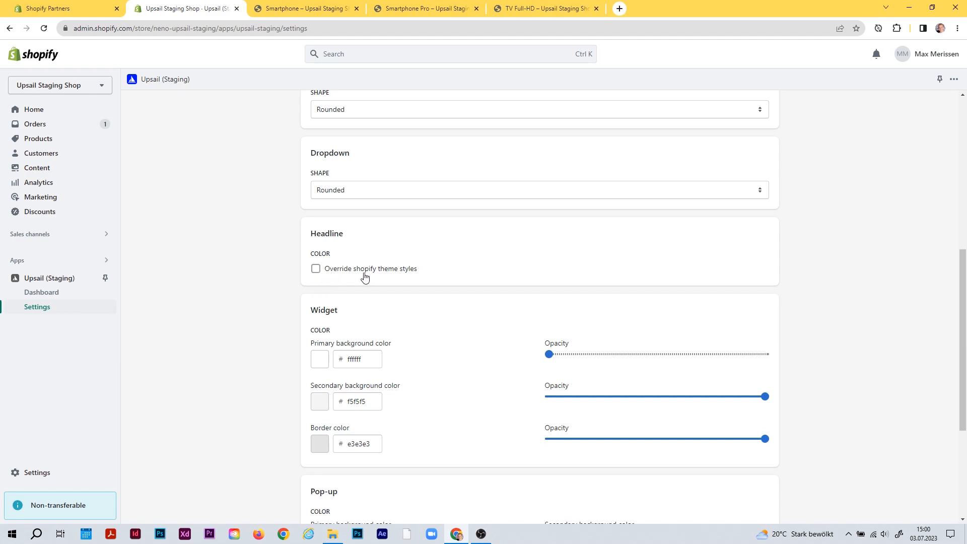
click(334, 273)
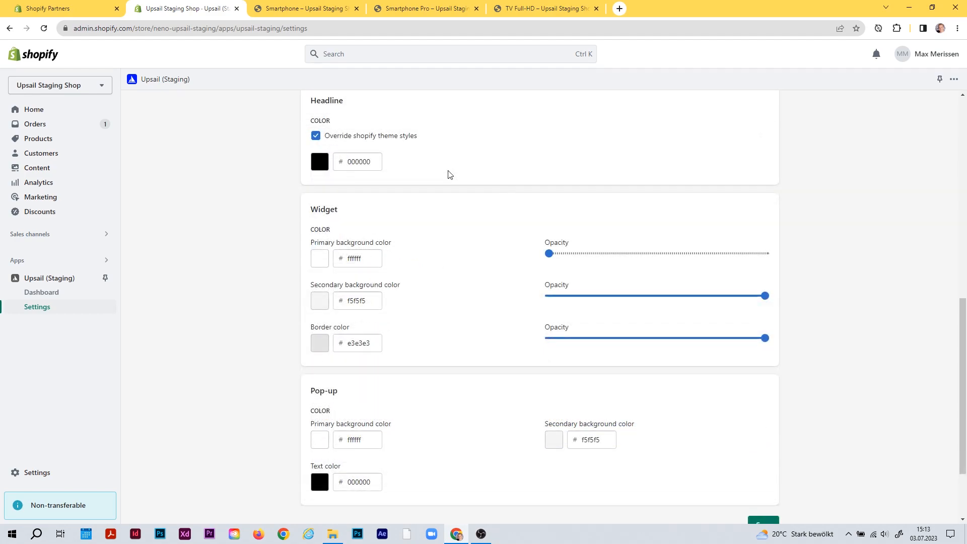
scroll(430, 250, down, 1)
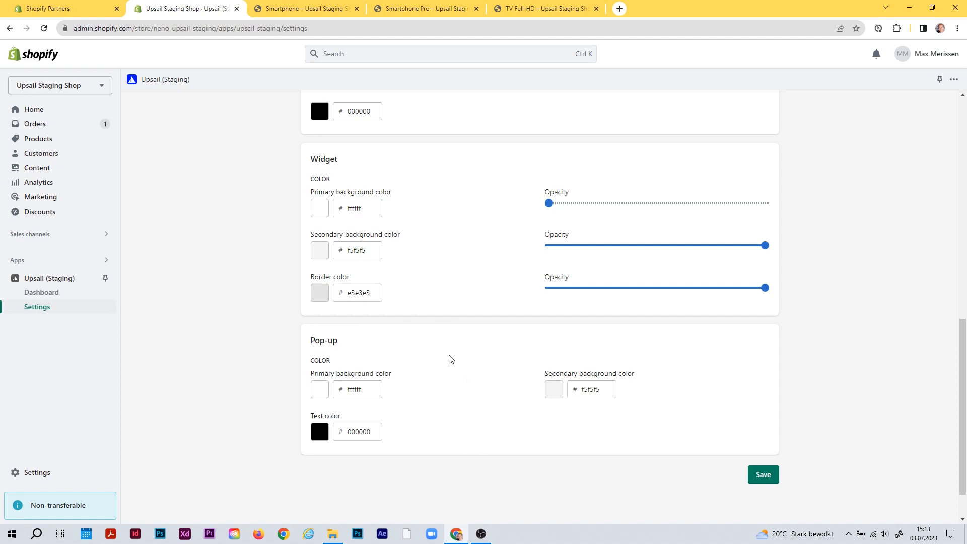
scroll(449, 357, up, 1)
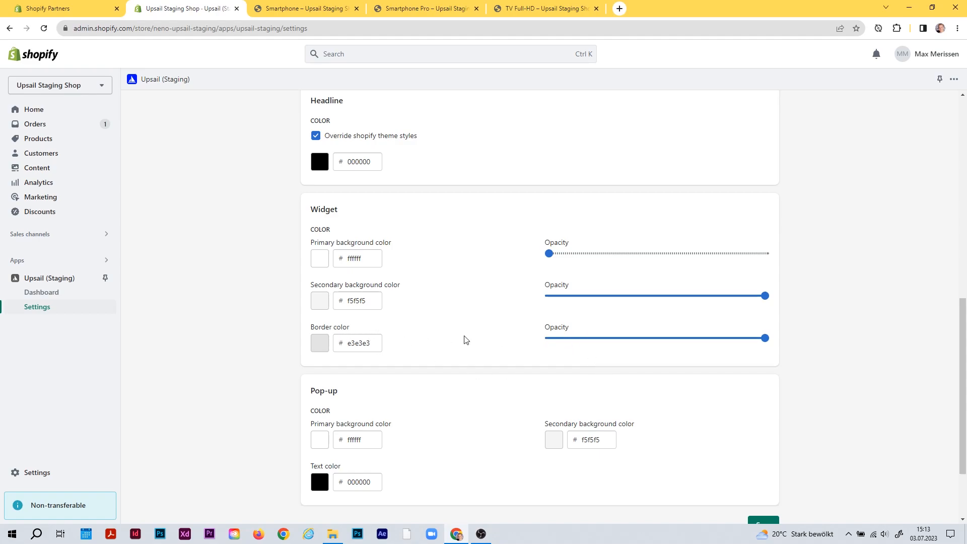
- Set the widget's primary background color to ffc4c4 and its opacity to 18
scroll(464, 338, up, 1)
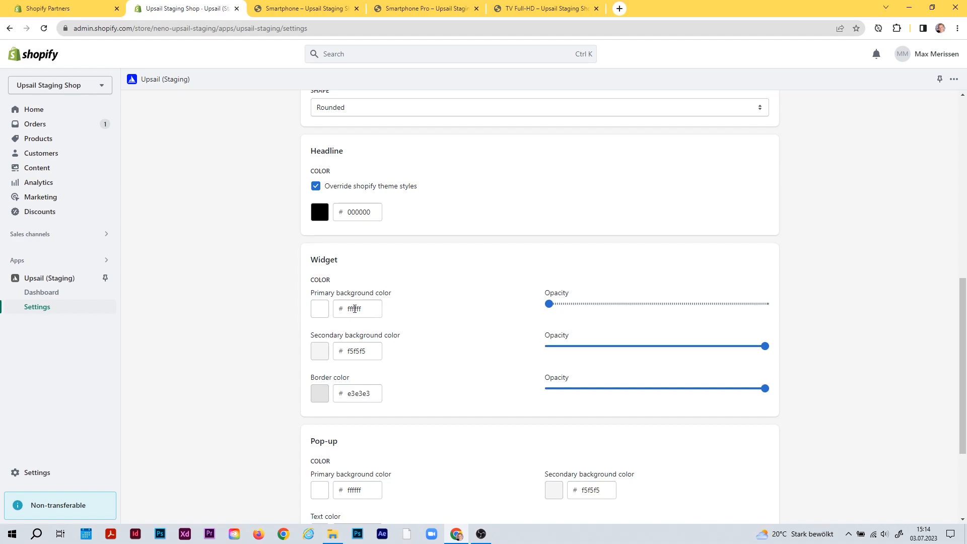
click(322, 313)
drag(295, 340, 284, 322)
click(579, 273)
drag(556, 303, 588, 304)
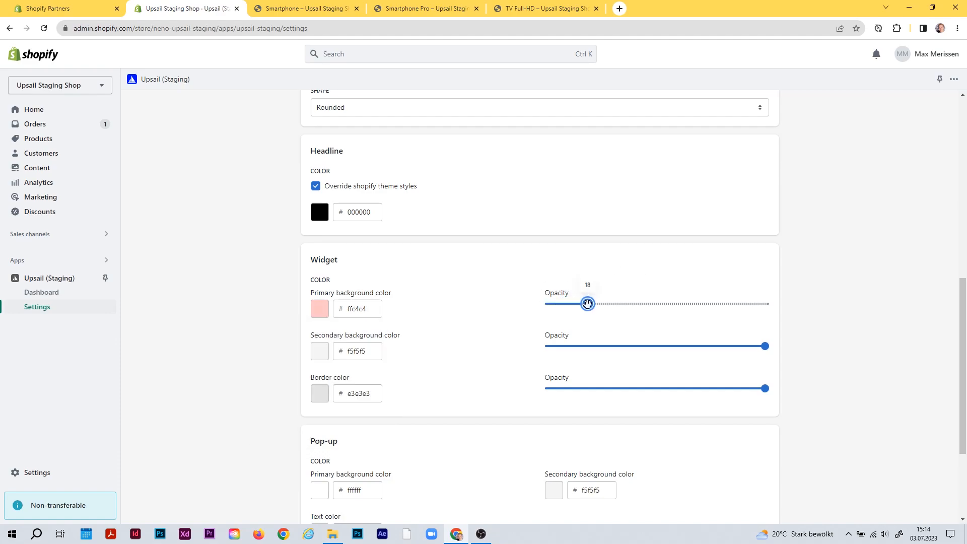
- Set the widget's secondary background color to ff5757
click(320, 352)
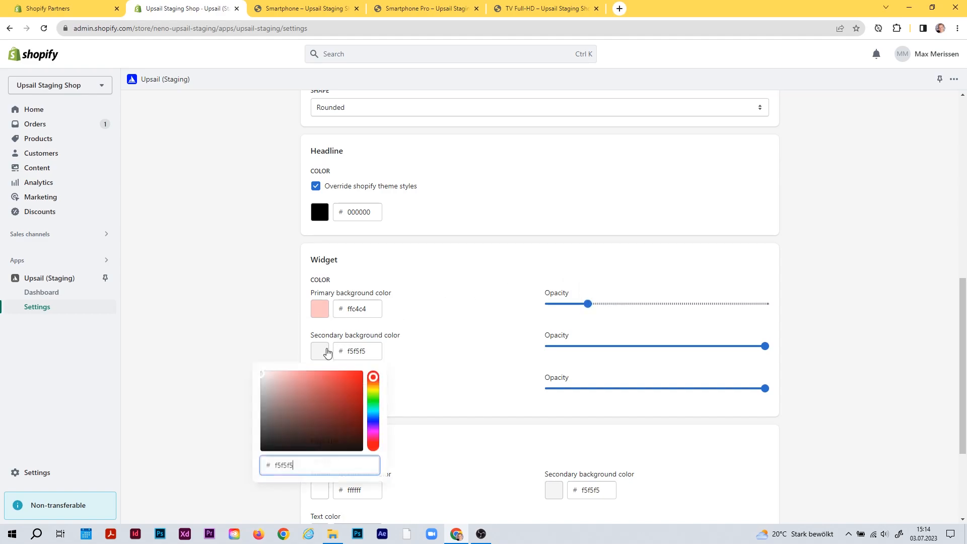
drag(331, 392, 328, 365)
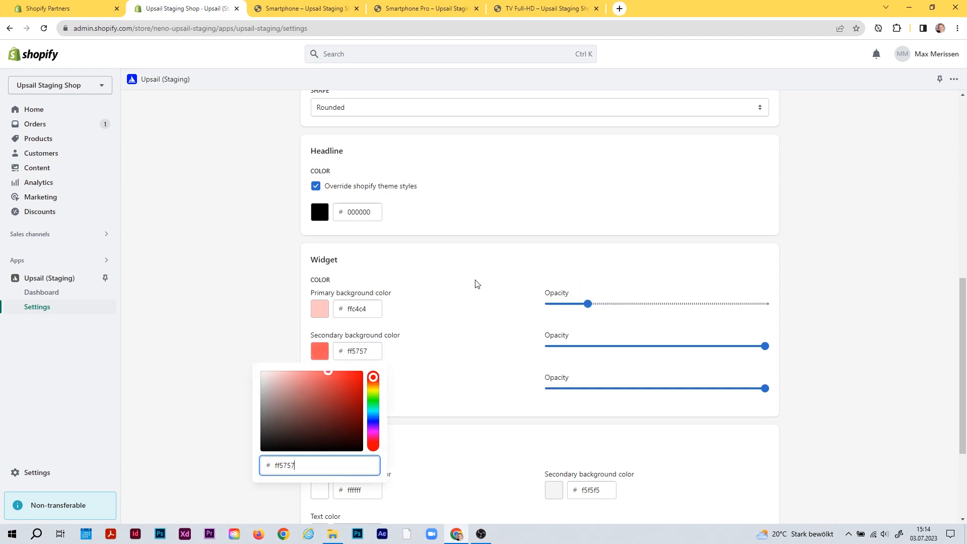
click(440, 289)
- Set the widget's border color to 000000 and save the theme settings
scroll(440, 289, down, 2)
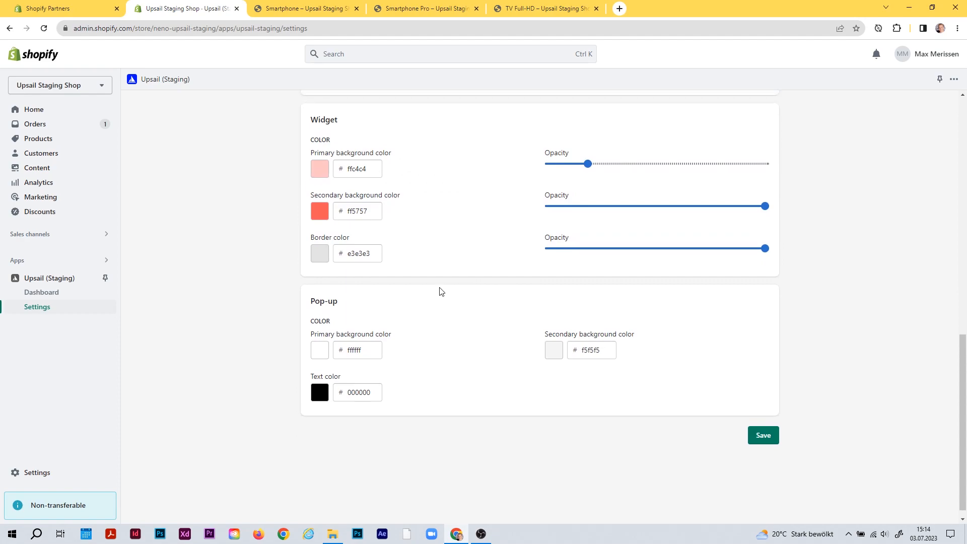
click(326, 296)
drag(284, 355, 258, 396)
click(474, 292)
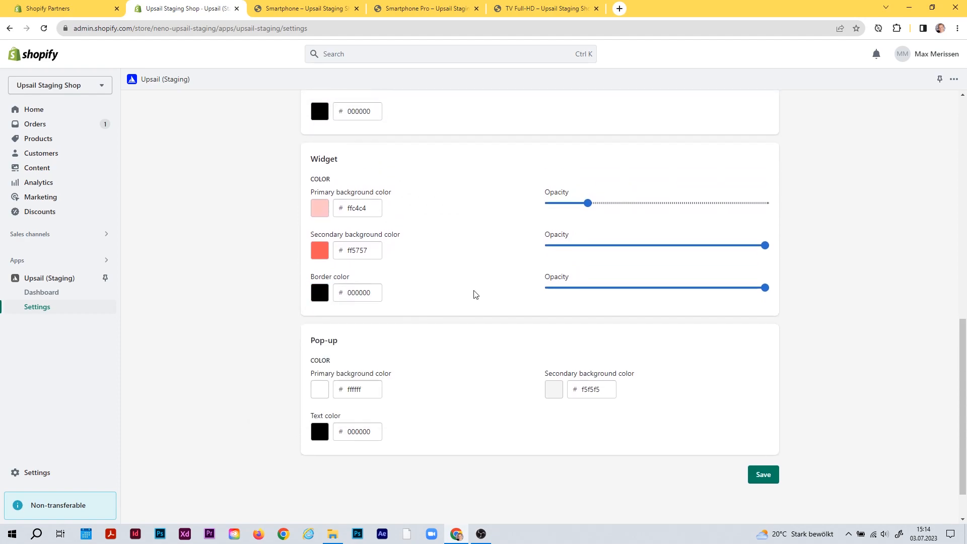
click(760, 473)
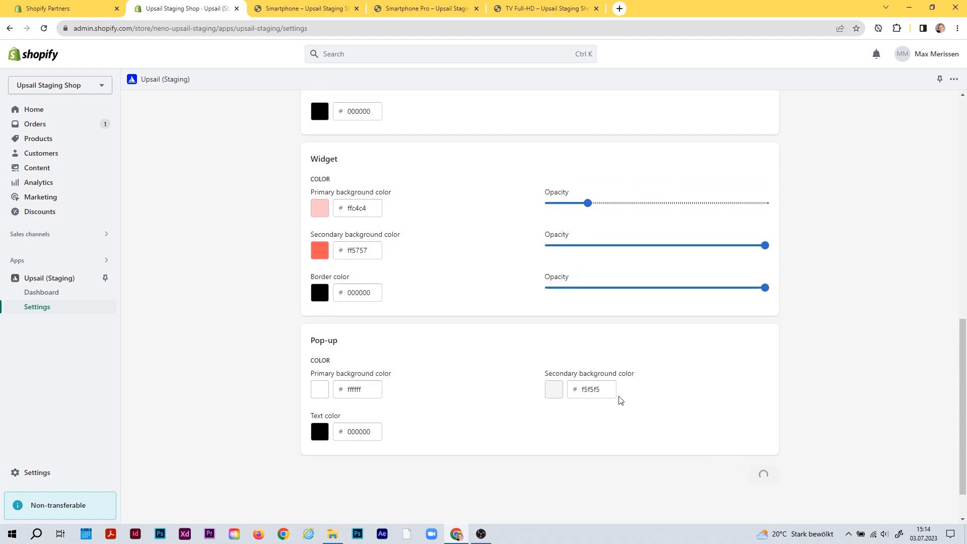
- Reload the Smartphone product page and compare the bundle widget's background and border colors with the widget settings
click(306, 10)
key(F5)
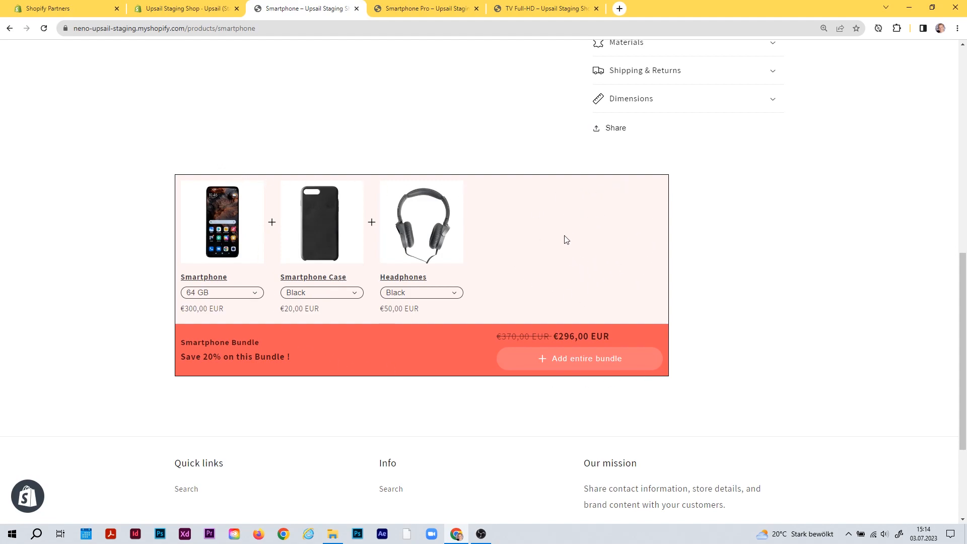
click(187, 8)
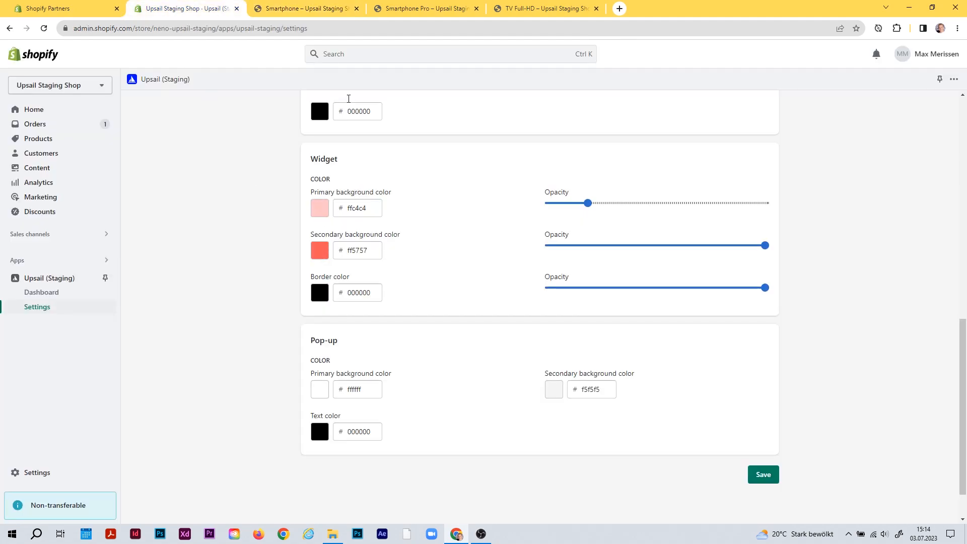
click(340, 7)
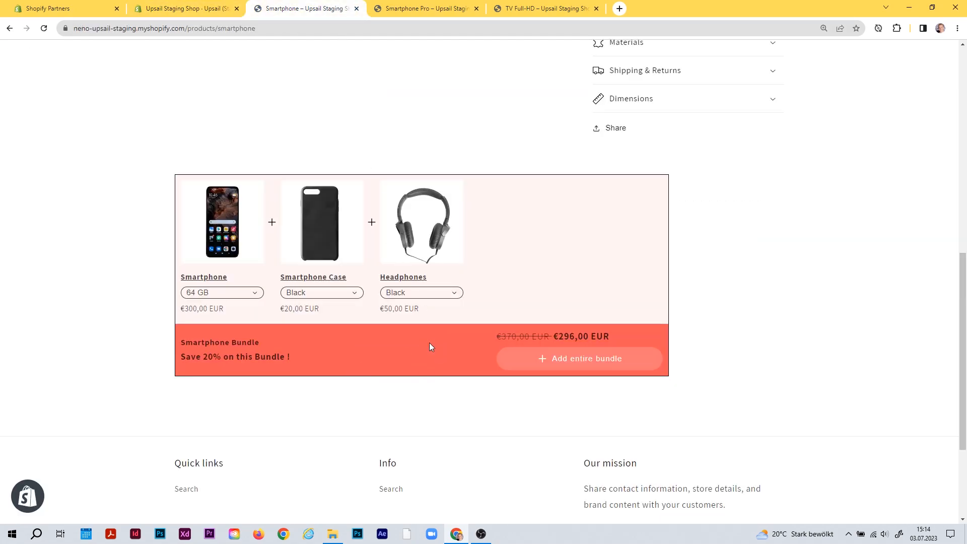
- Return to the theme settings, set the pop-up's primary background color to ffd9d9 and save
click(182, 8)
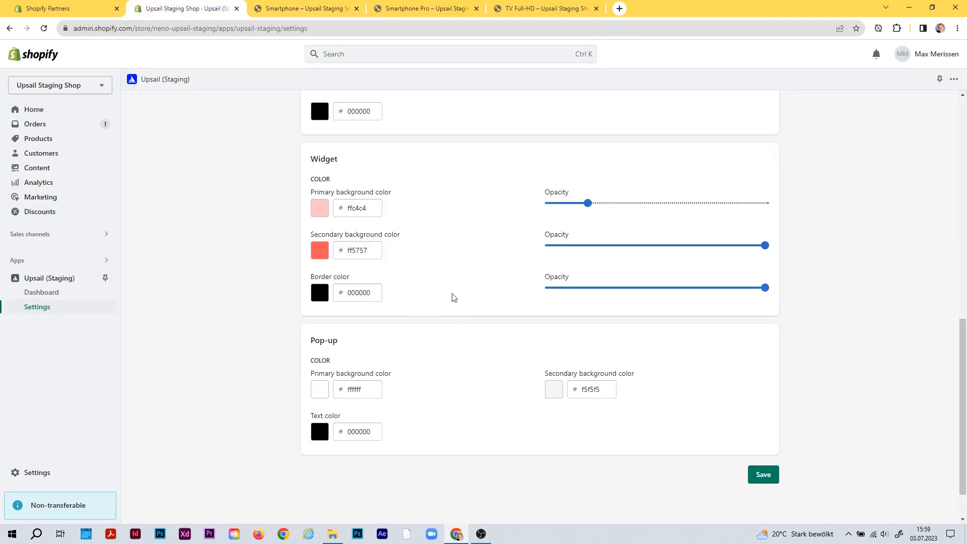
scroll(425, 378, down, 1)
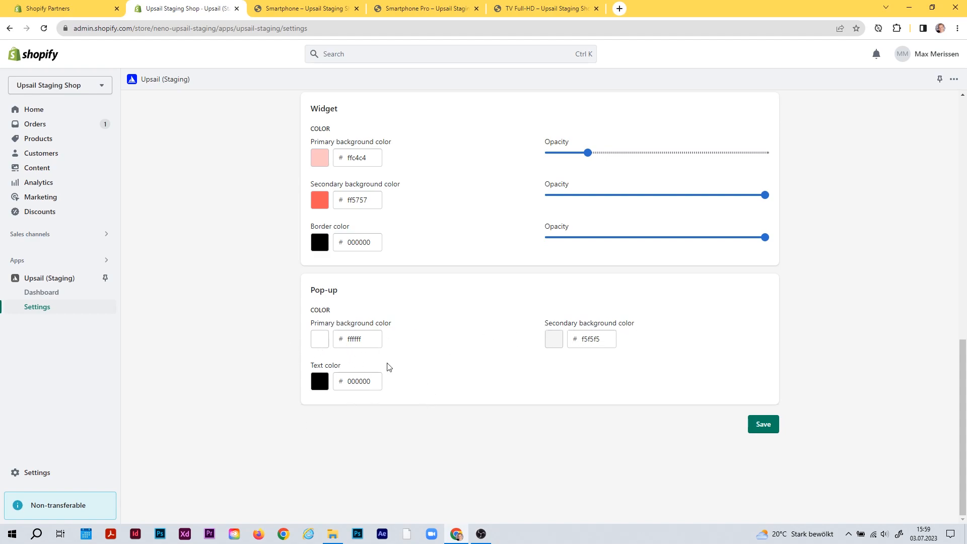
double_click(358, 158)
key(ctrl+c)
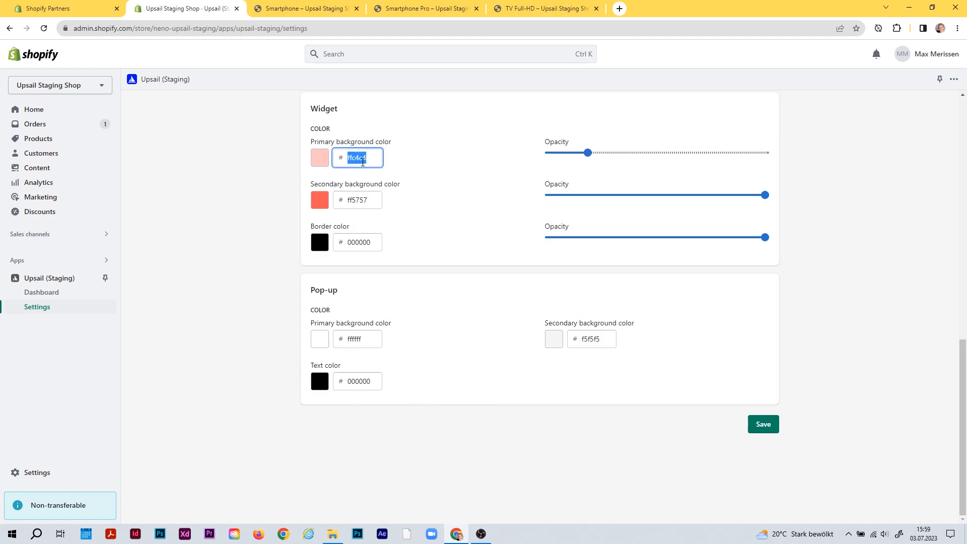
click(491, 341)
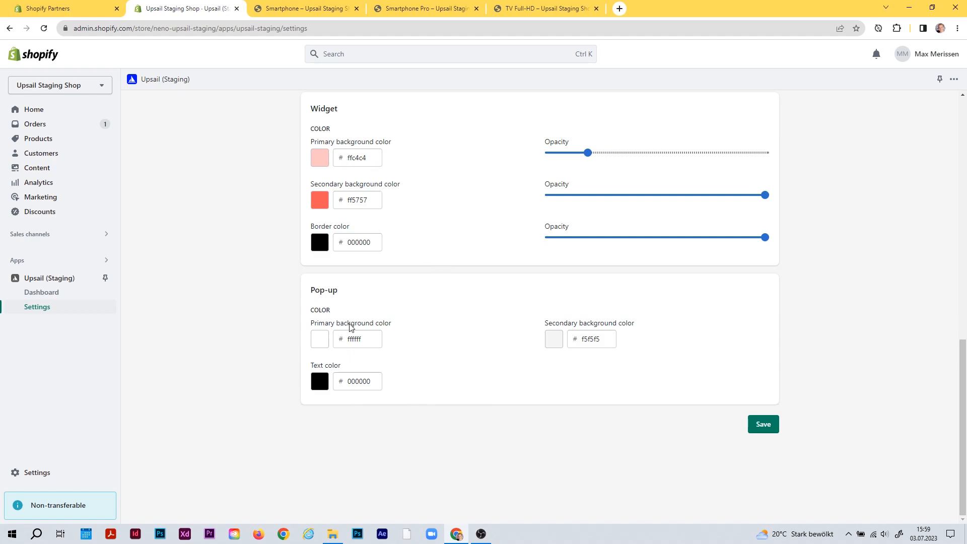
double_click(349, 338)
key(ctrl+v)
click(326, 340)
drag(336, 366, 280, 356)
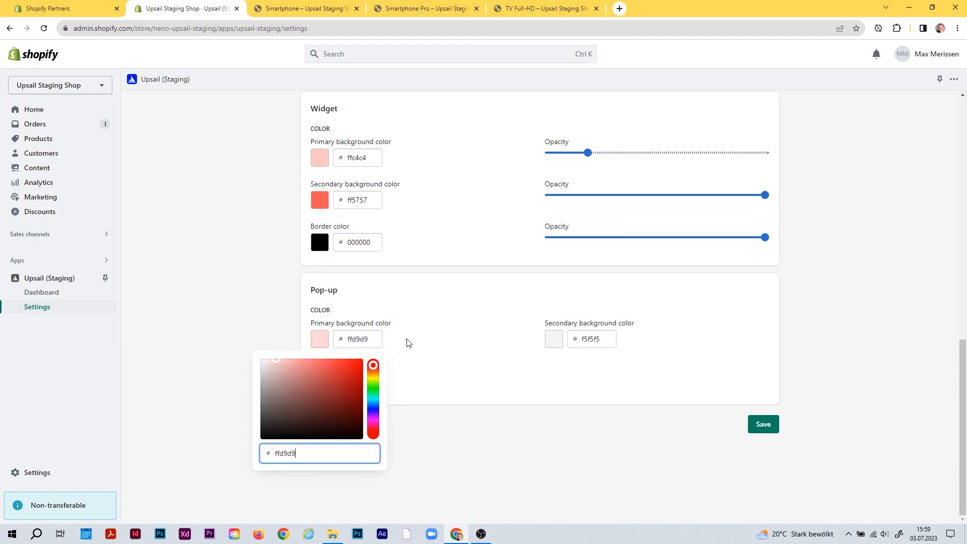
click(485, 361)
click(763, 424)
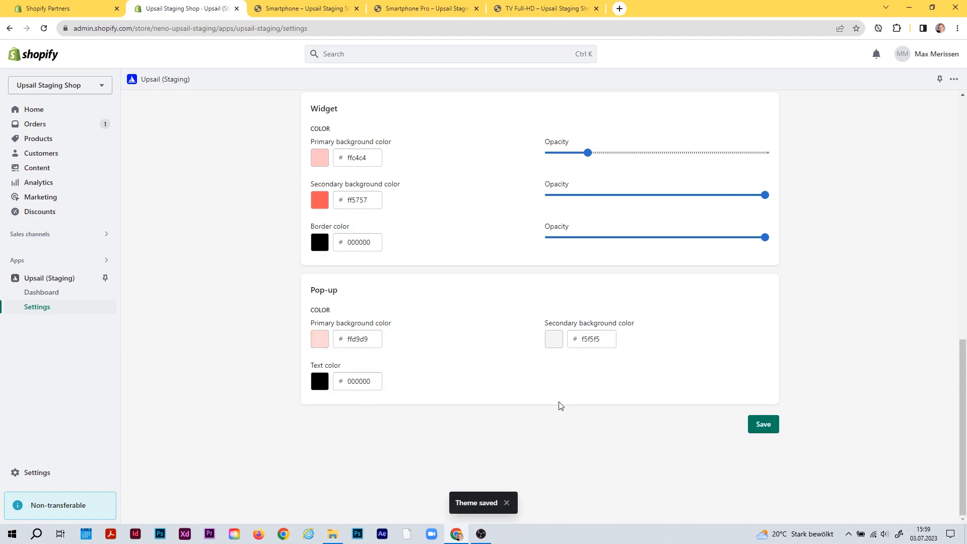
- Reload the TV Full-HD product page and add the 43 inch TV to the cart to check the pop-up's colors
click(544, 8)
click(432, 29)
key(Return)
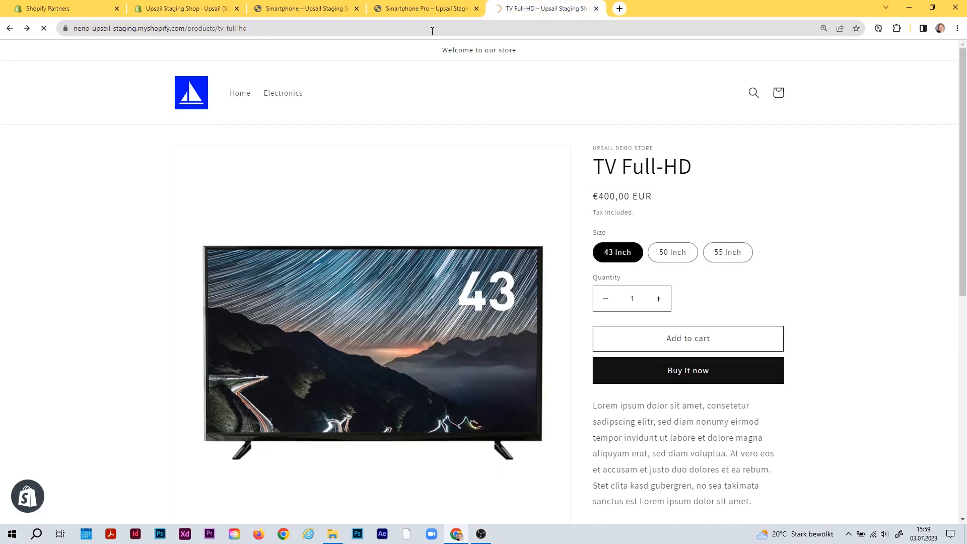
scroll(604, 282, down, 1)
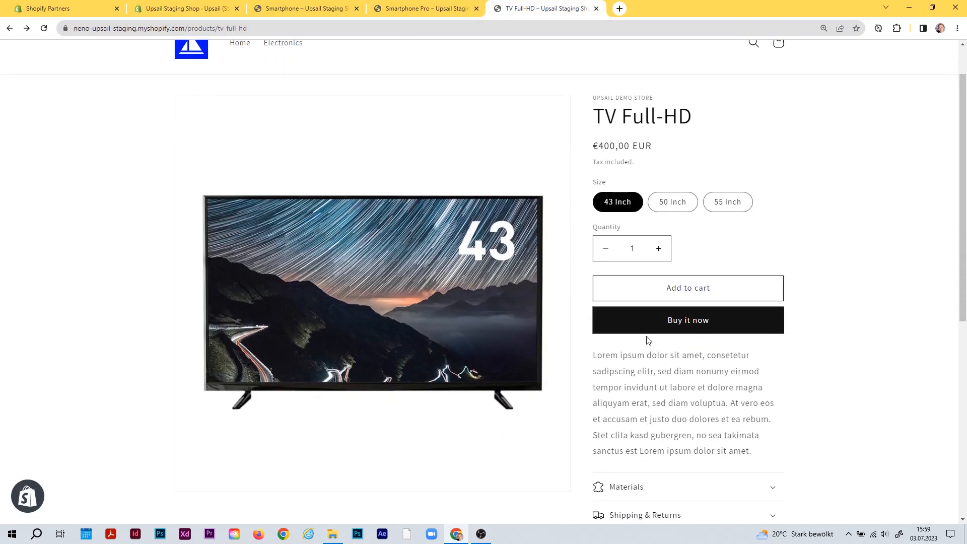
click(683, 290)
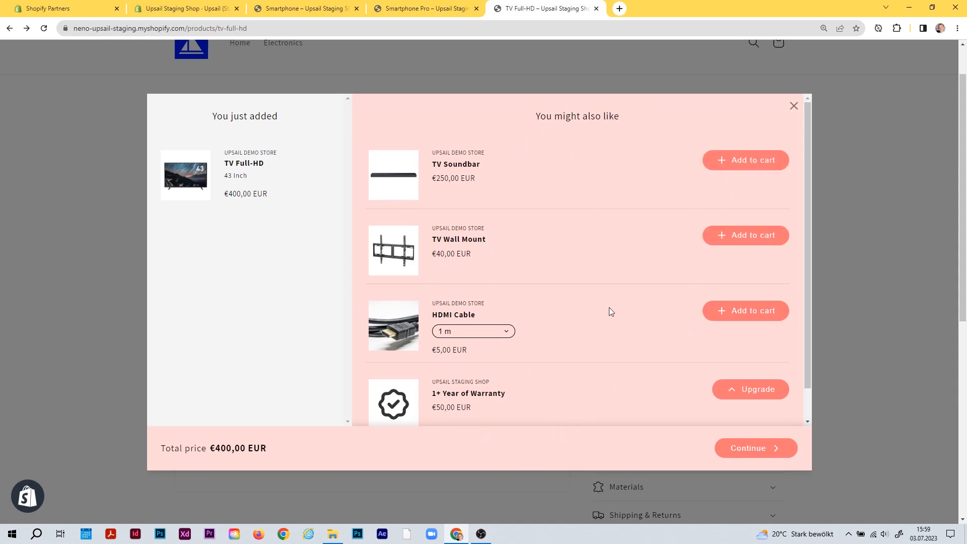
- Review all sections of the theme settings and compare them with the bundle widget on the Smartphone product page
click(215, 4)
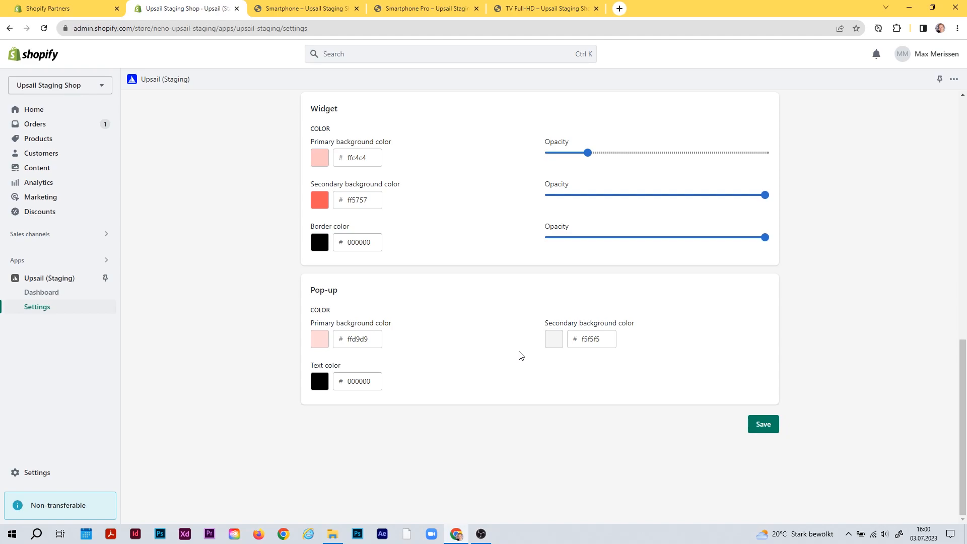
scroll(511, 336, up, 10)
scroll(496, 254, down, 4)
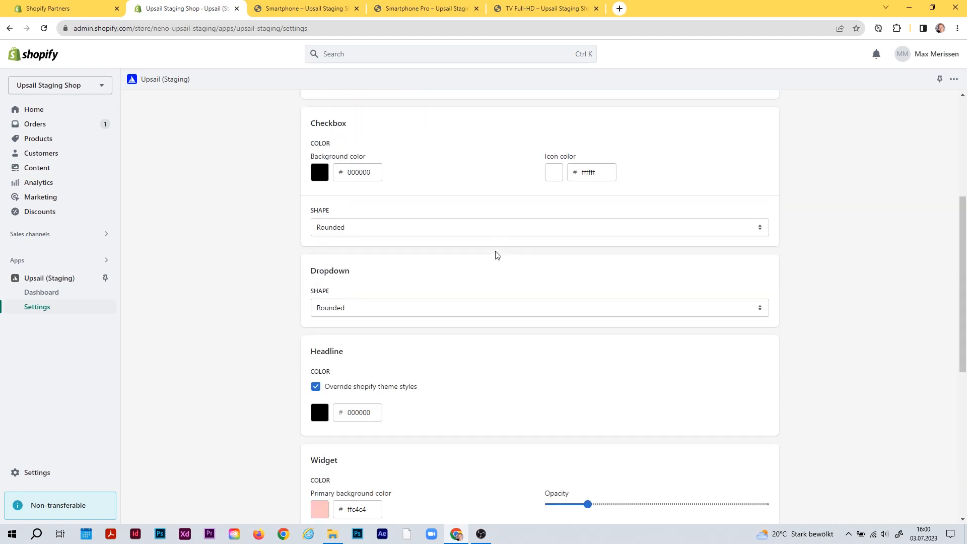
scroll(491, 257, down, 7)
scroll(477, 261, up, 4)
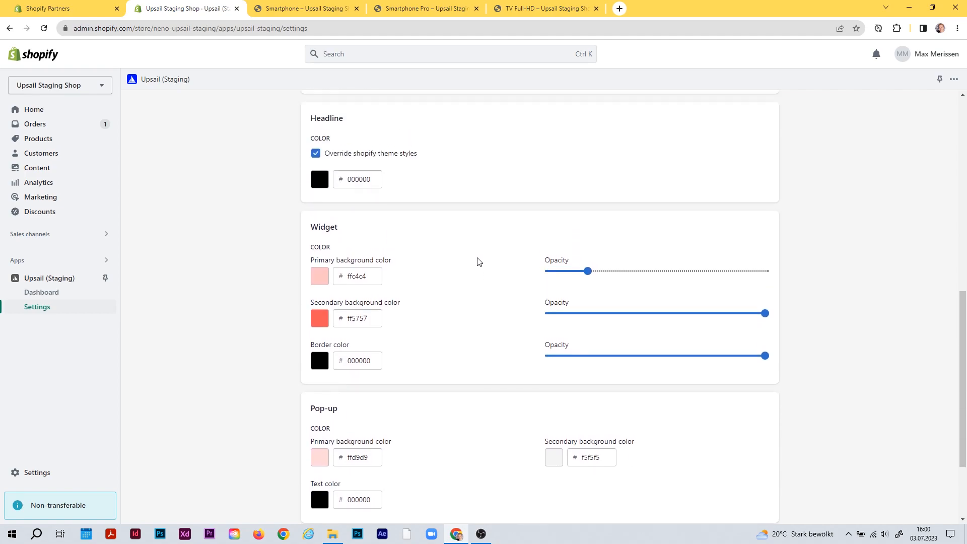
scroll(473, 262, up, 6)
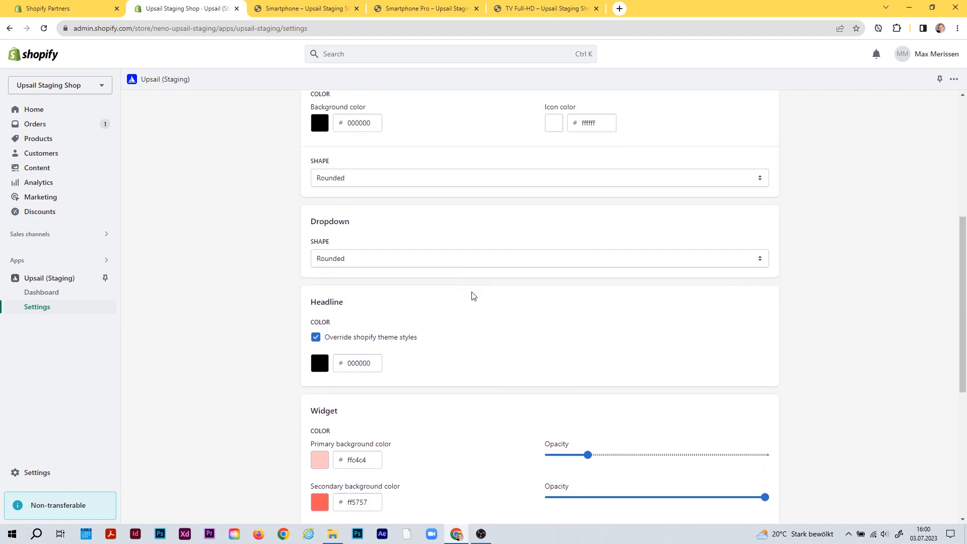
scroll(471, 294, down, 2)
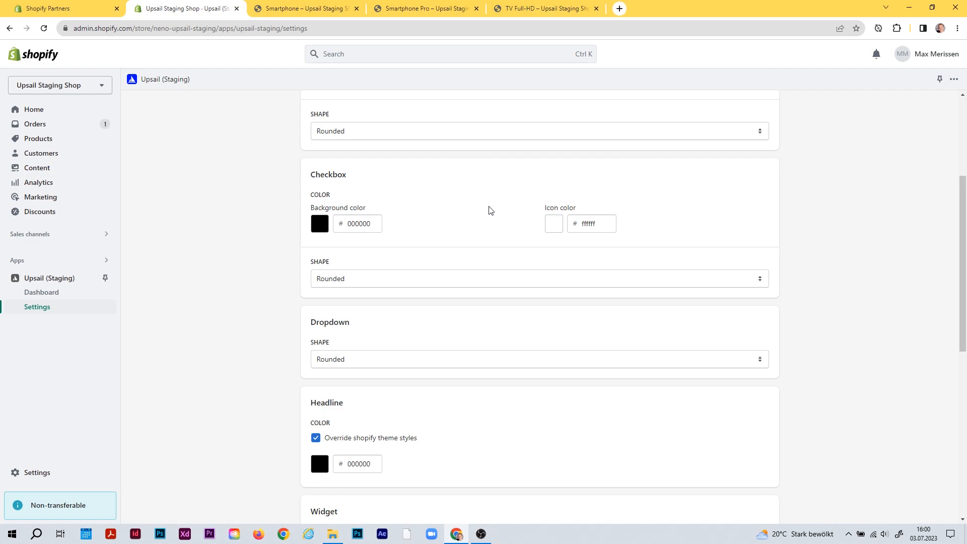
click(338, 7)
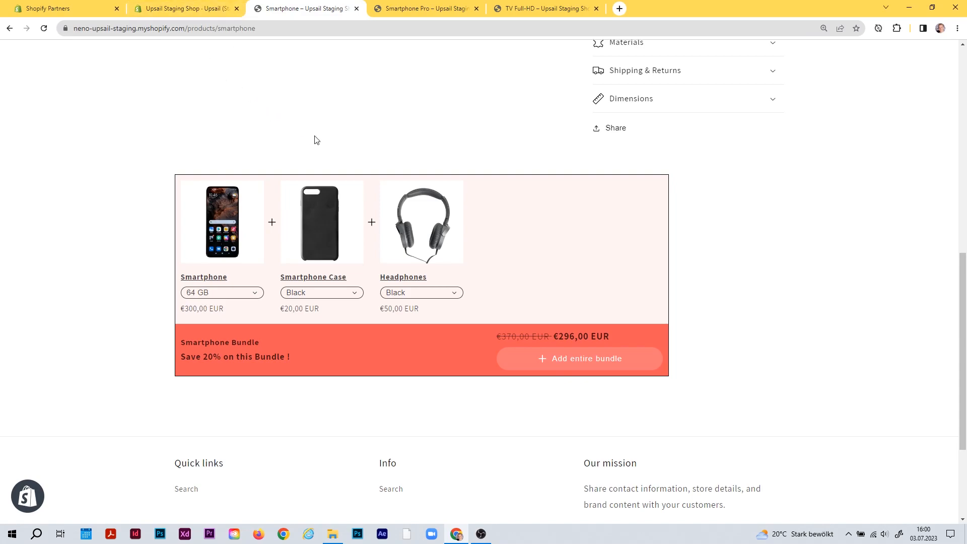
click(198, 6)
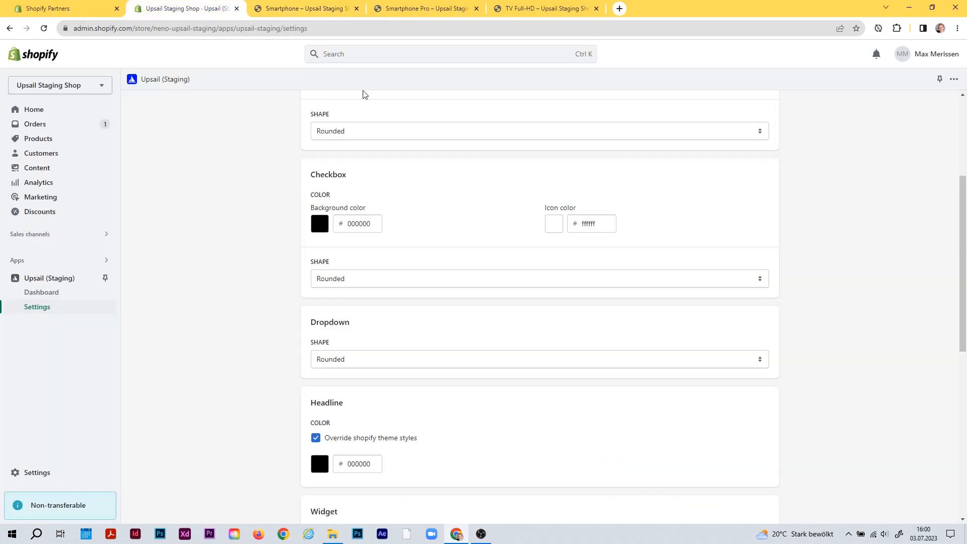
scroll(429, 208, up, 5)
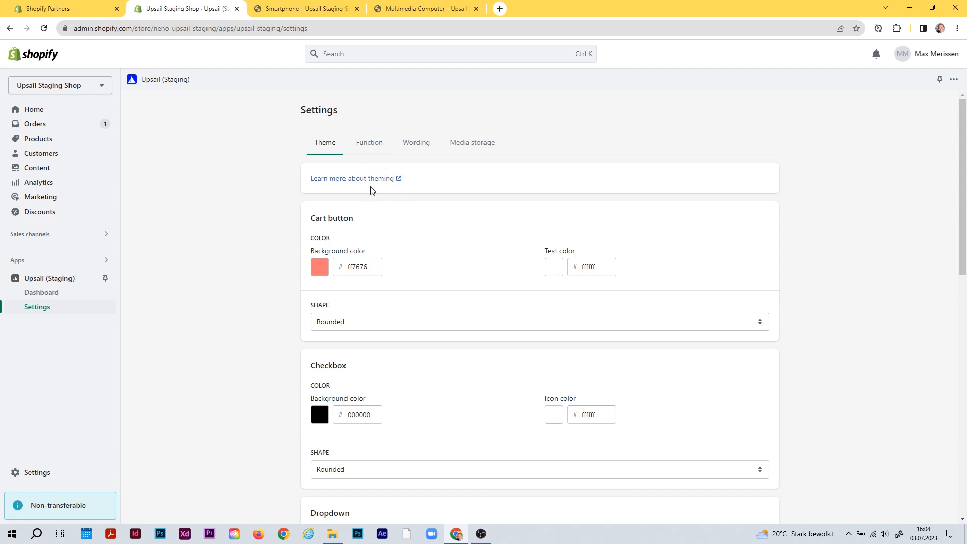
- Open the Function settings and examine the product page and cart page sections, including the product page's click-on-product options
click(373, 145)
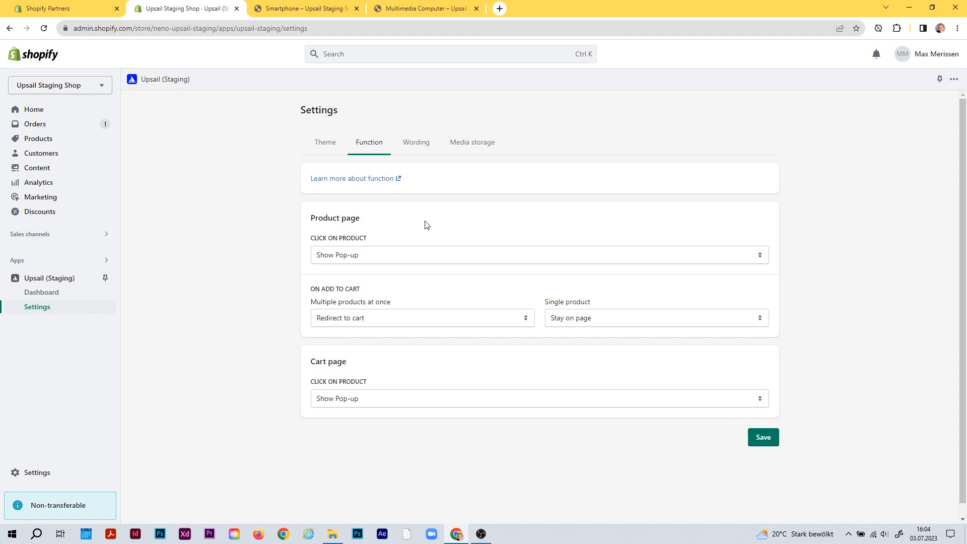
drag(307, 217, 367, 222)
click(376, 219)
drag(311, 363, 358, 370)
click(439, 223)
click(351, 255)
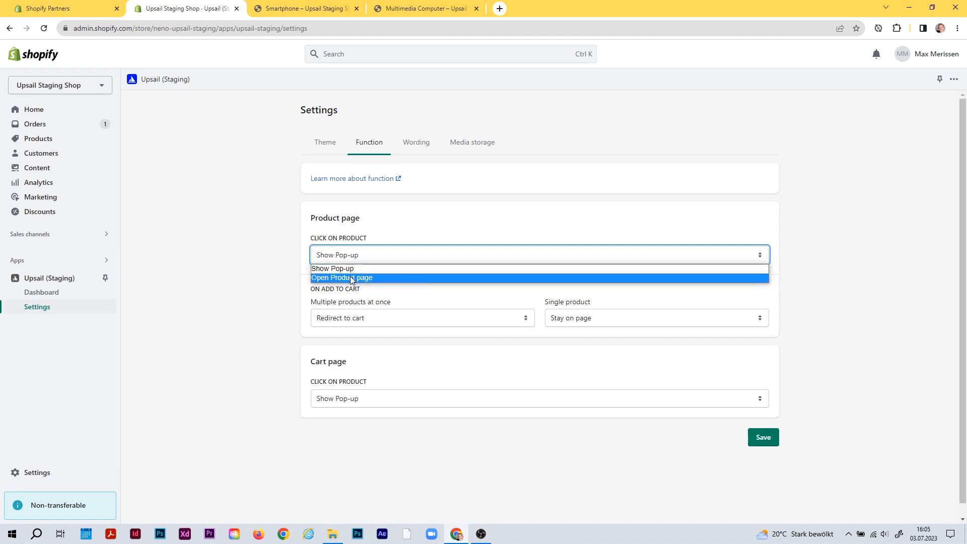
click(407, 235)
- Look over the bundle on the Smartphone product page and recheck the click-on-product options in the Function settings
click(322, 6)
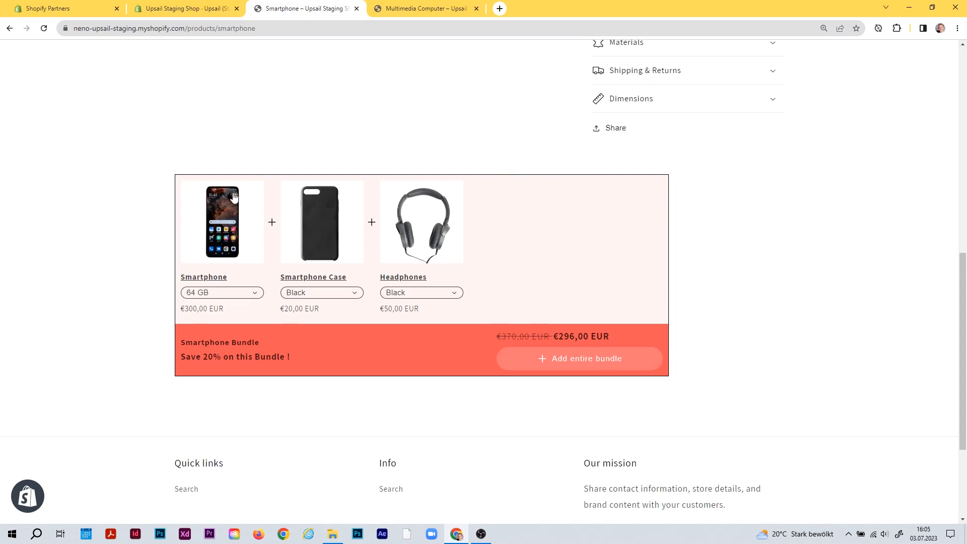
scroll(444, 233, up, 6)
scroll(448, 242, down, 6)
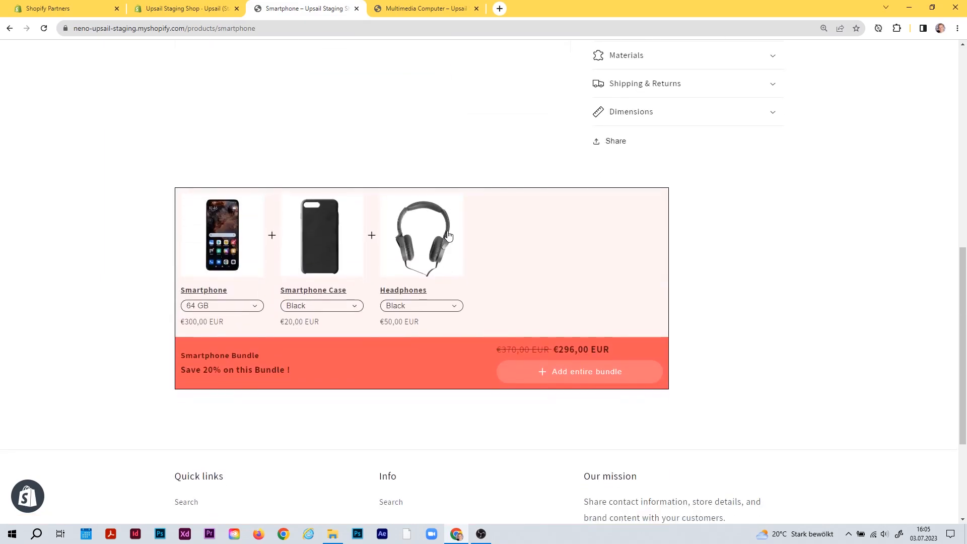
click(196, 10)
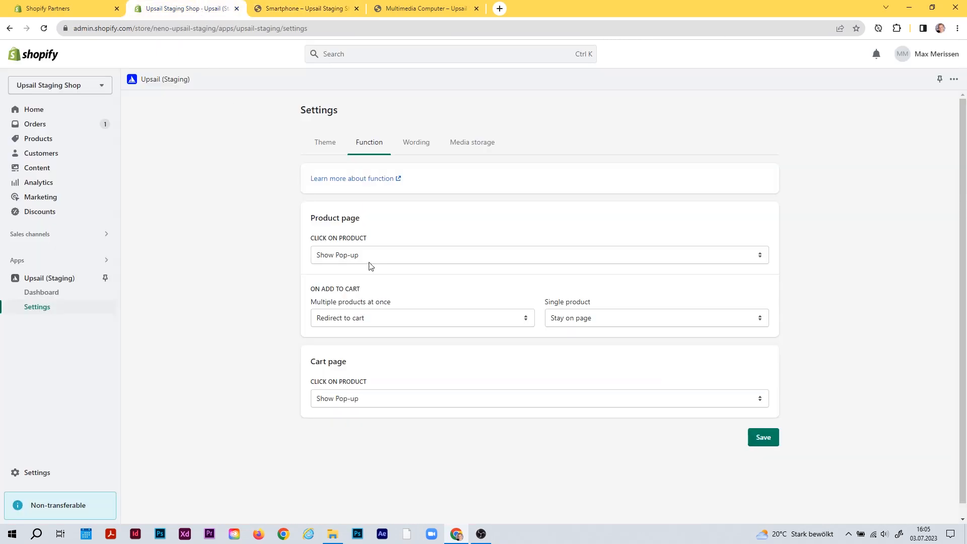
click(337, 255)
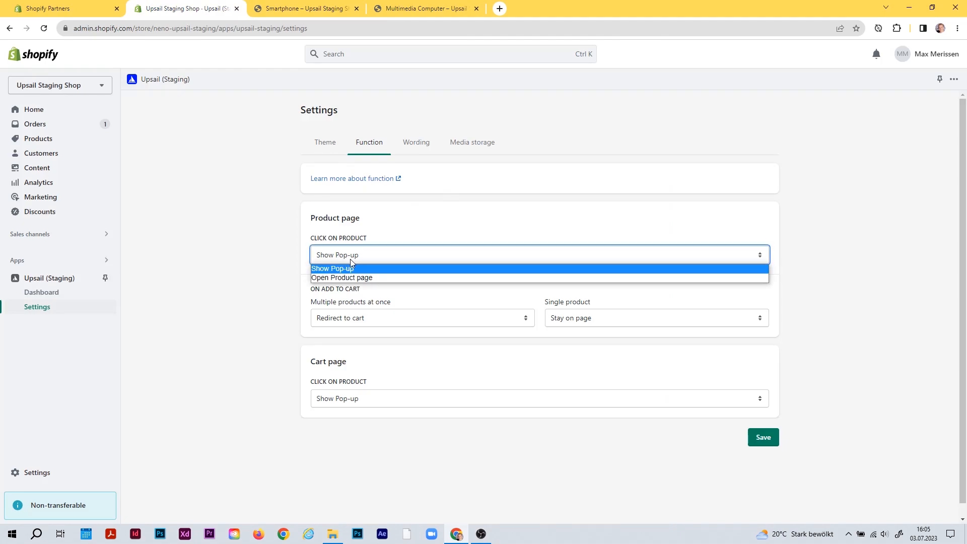
- View the Headphones pop-up from the Smartphone page's bundle widget, try its color variant dropdown, and close the pop-up
click(295, 7)
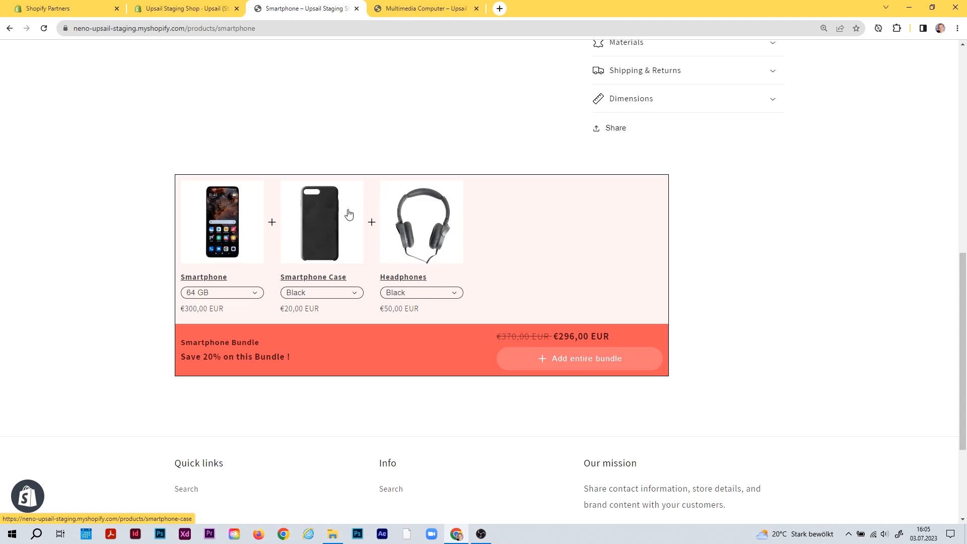
click(426, 259)
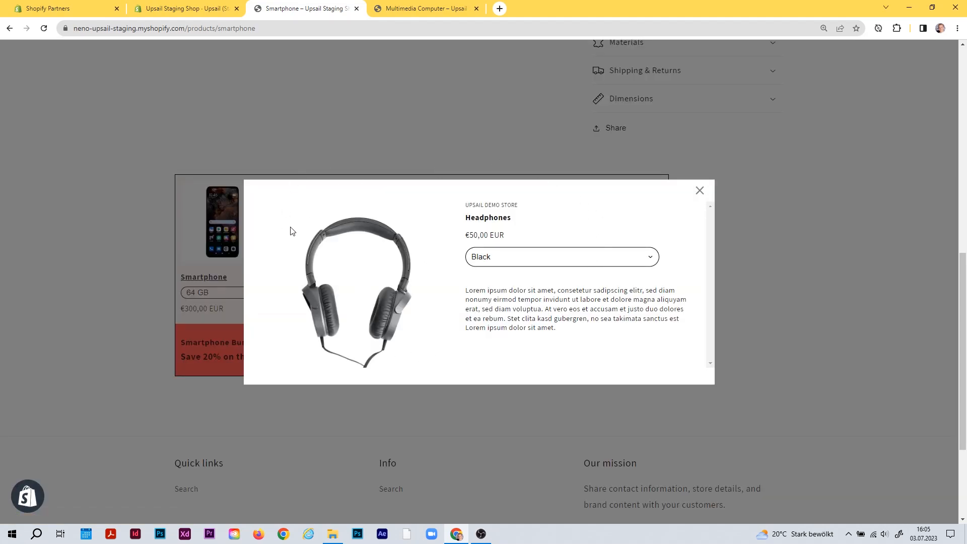
click(503, 260)
click(504, 281)
click(700, 190)
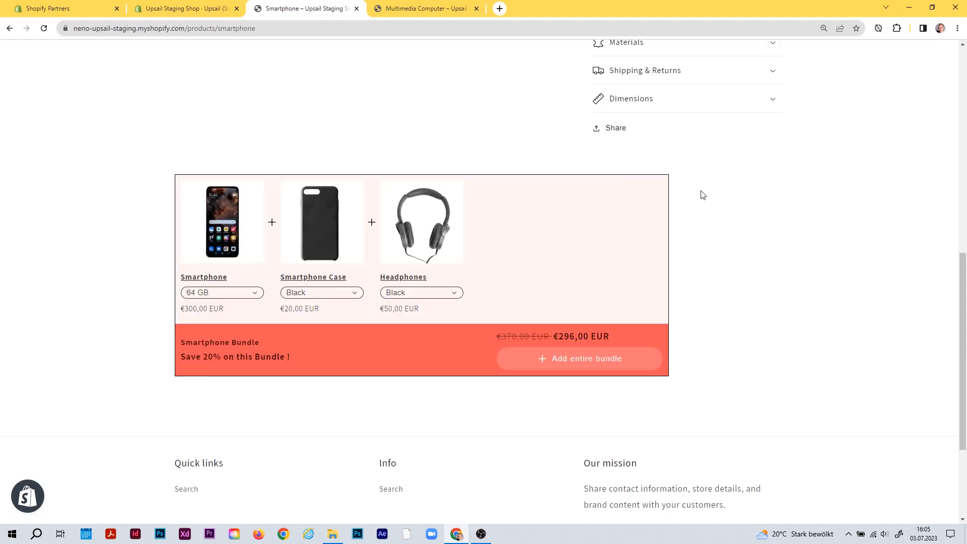
- Set the product page's click-on-product behavior to Open Product page in the Function settings and save
click(214, 8)
click(344, 257)
click(343, 285)
click(763, 438)
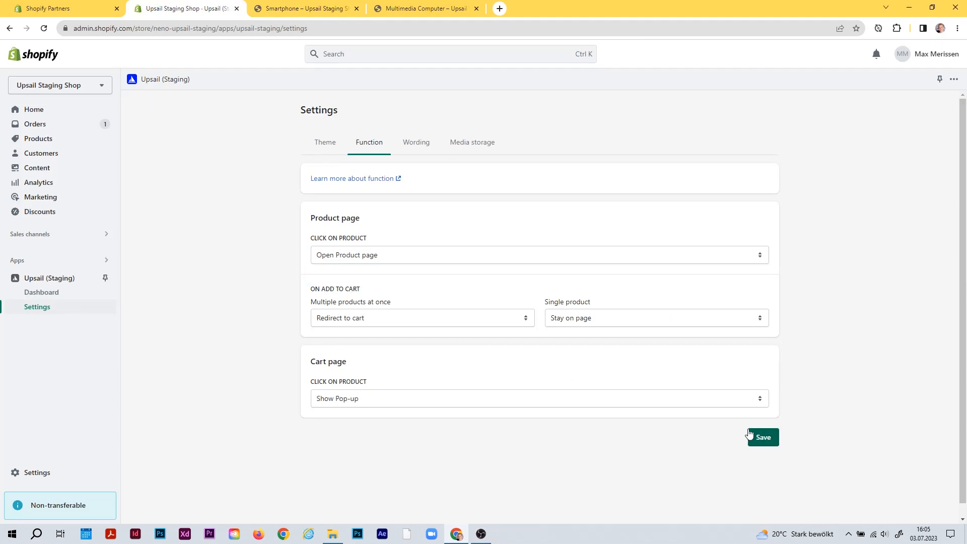
- Reload the Smartphone product page, open the Headphones from its bundle to check the click behavior, and return to the Upsail settings
click(326, 9)
click(327, 26)
key(Return)
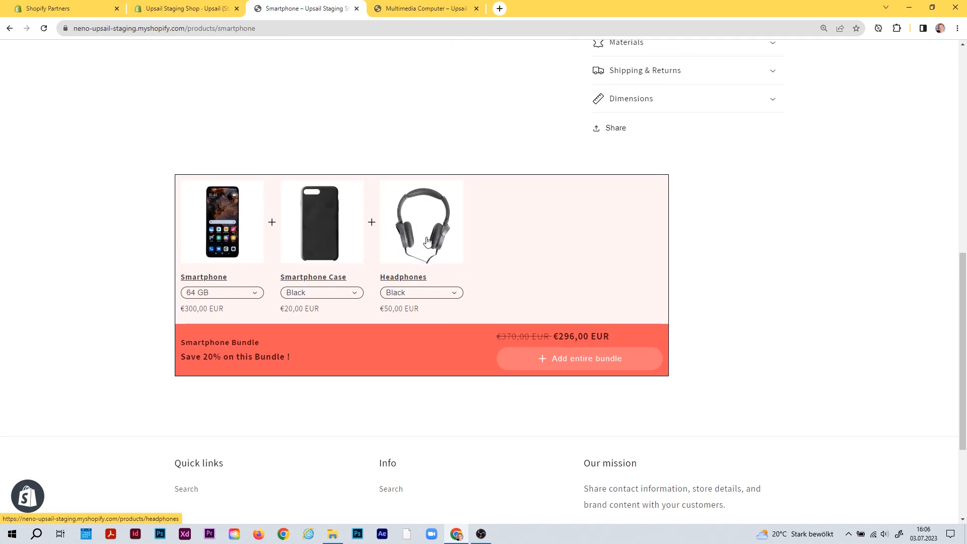
scroll(418, 244, down, 3)
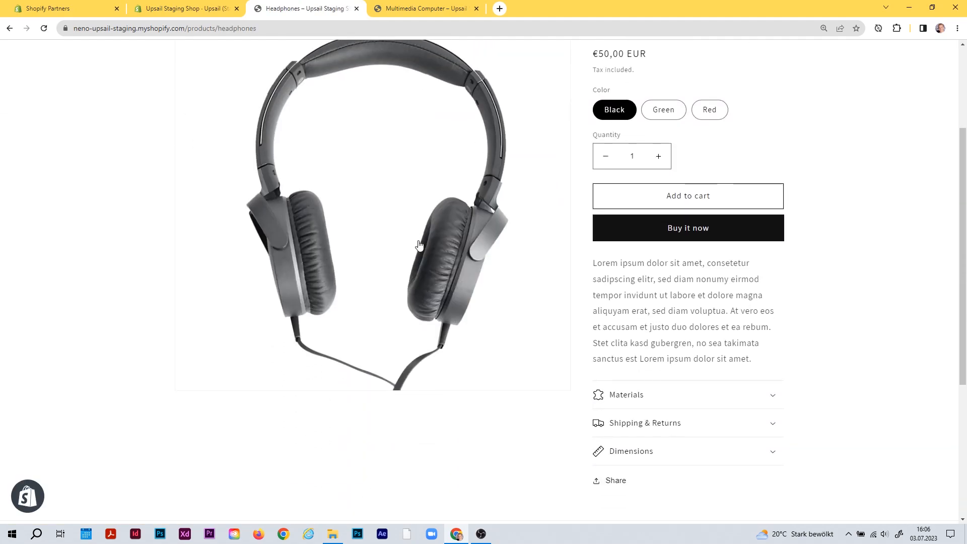
scroll(26, 72, down, 7)
click(165, 5)
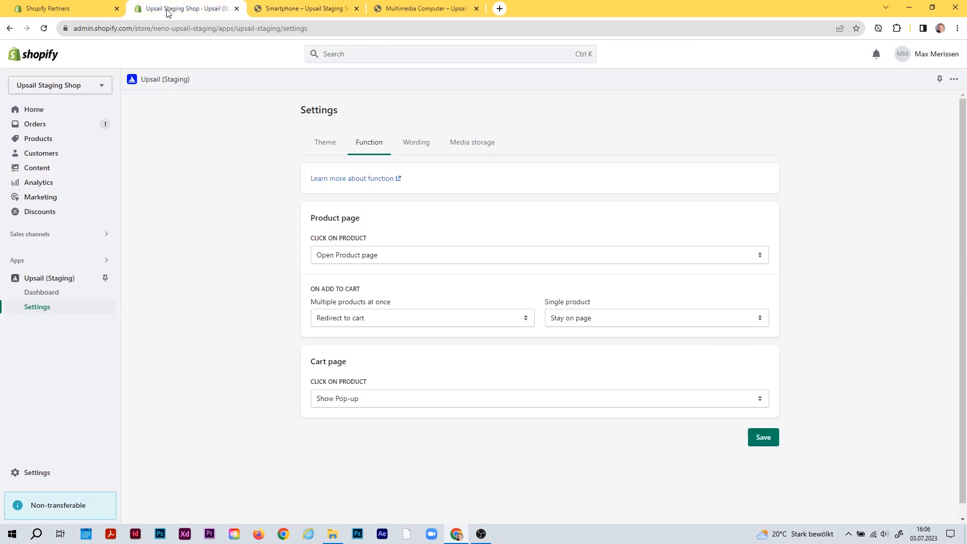
- Compare the on-add-to-cart settings with the Smartphone page's bundle and the Multimedia Computer page's Computer Look widget
scroll(340, 289, down, 1)
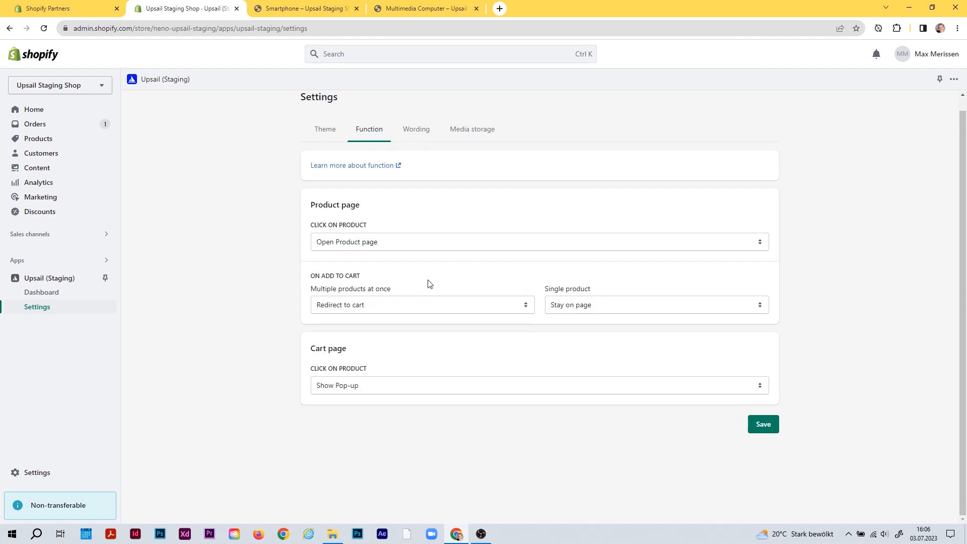
click(323, 9)
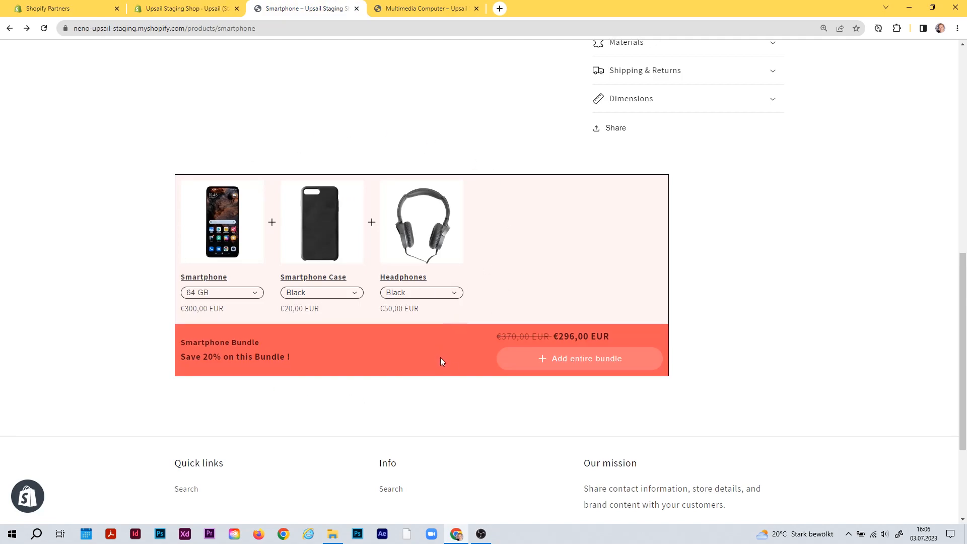
click(186, 8)
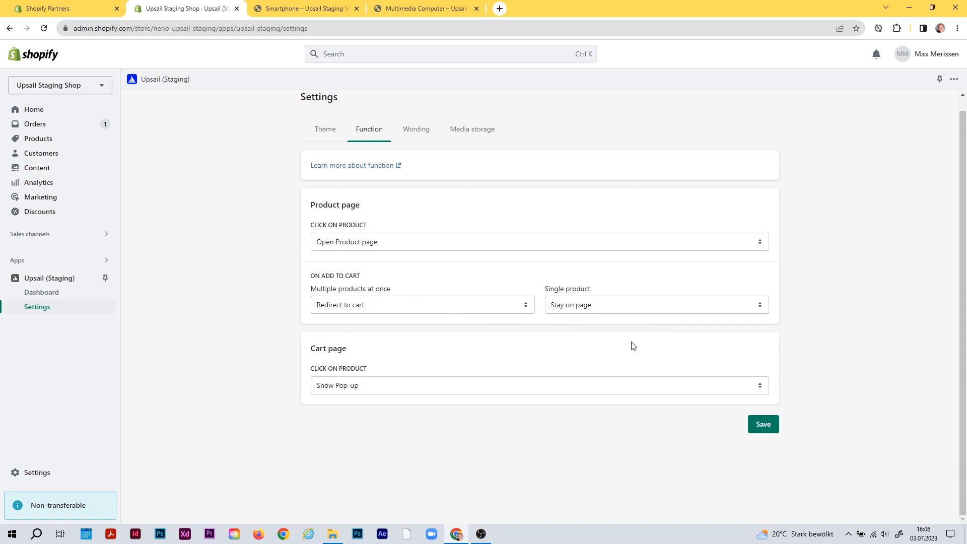
click(481, 11)
scroll(663, 264, up, 3)
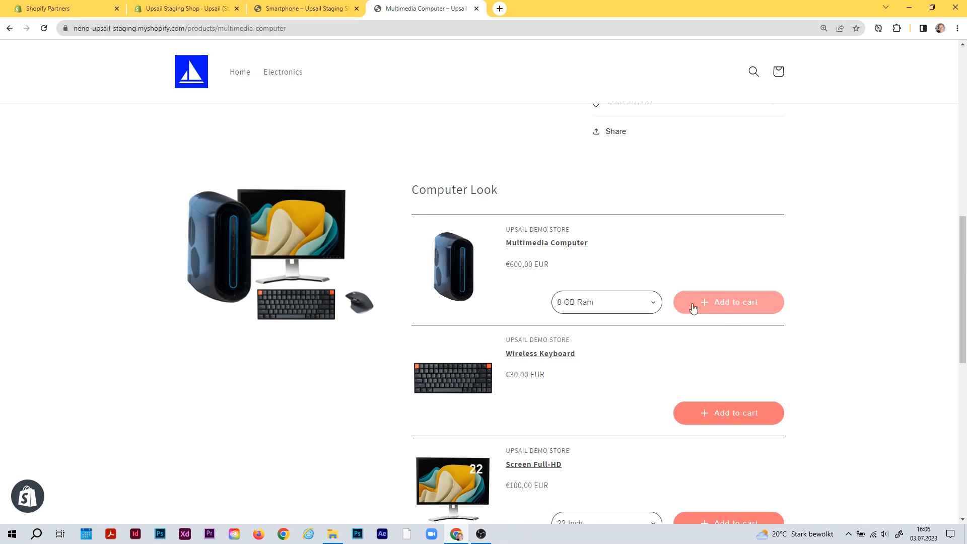
click(318, 4)
click(186, 8)
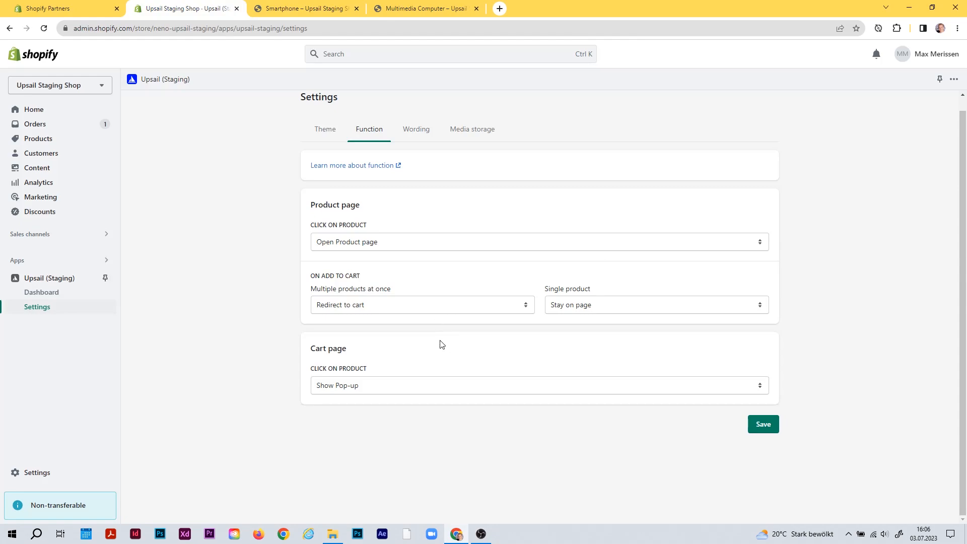
- Examine the add-to-cart options for multiple products at once and view the related bundle on the Smartphone page
click(436, 306)
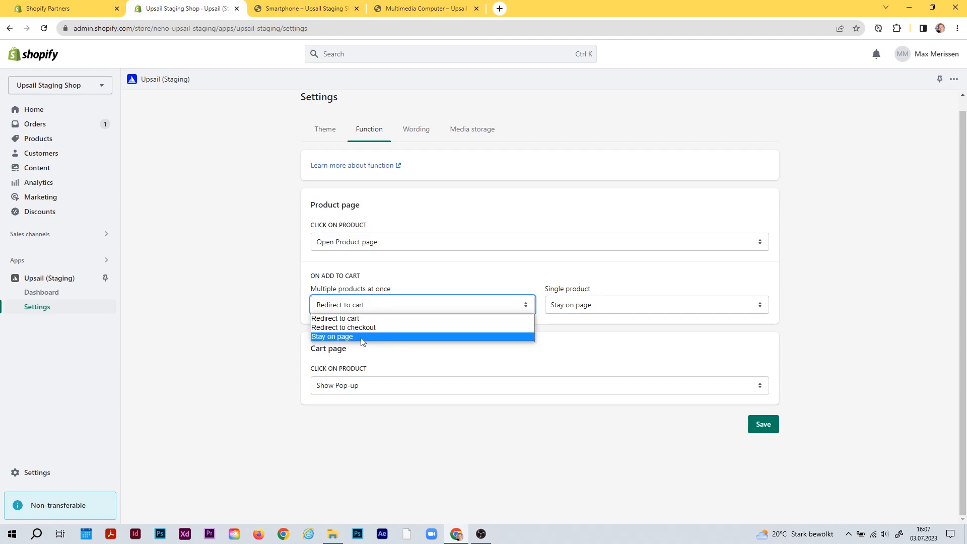
click(329, 7)
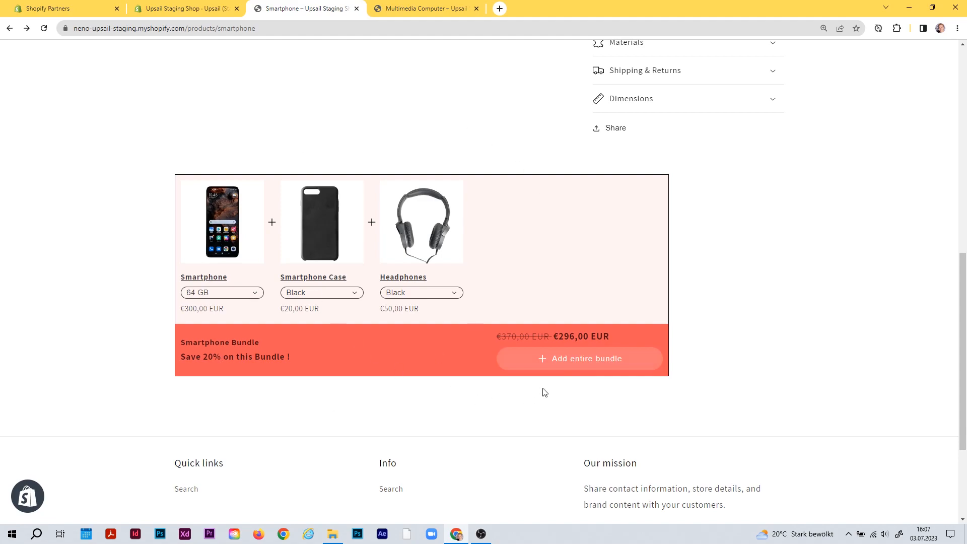
click(207, 9)
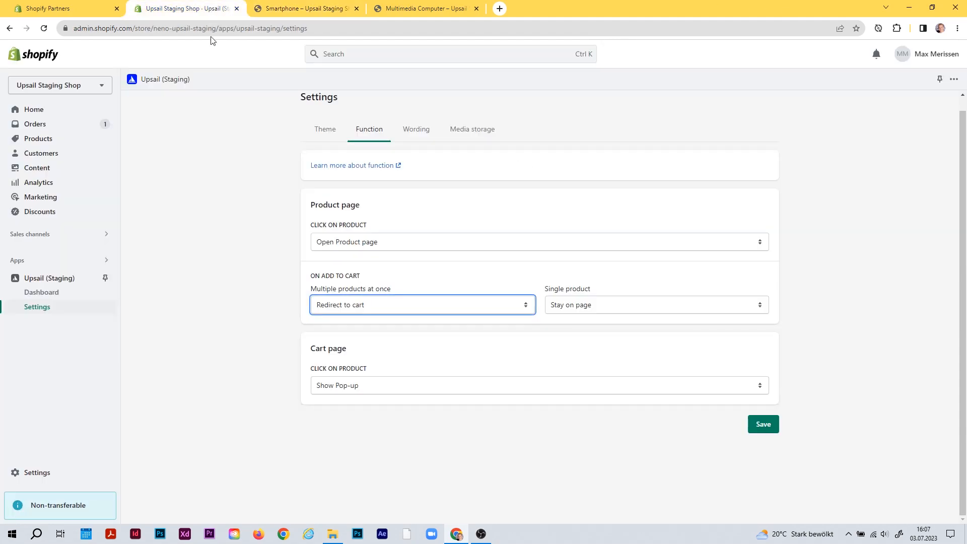
- Examine the single product add-to-cart options against the Computer Look widget, and review the cart page's click-on-product options
click(592, 305)
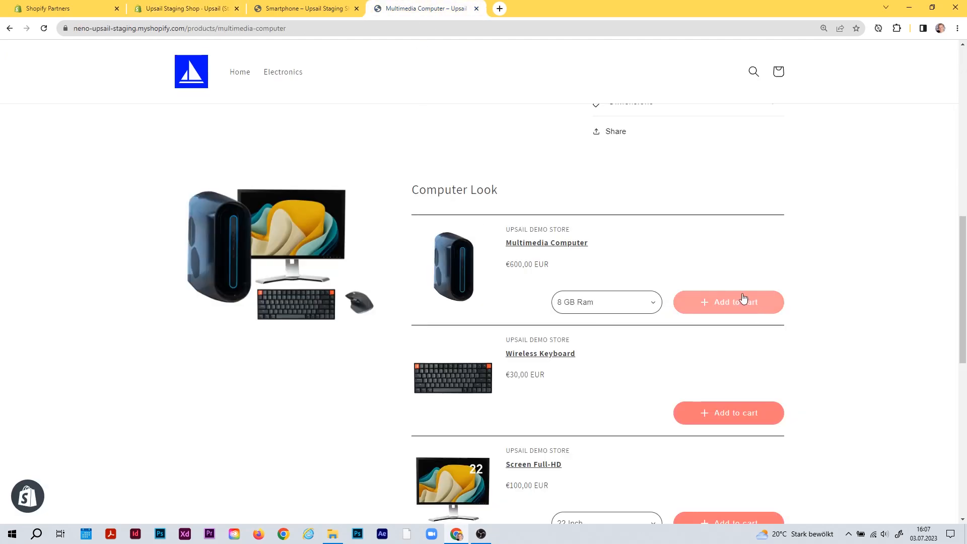
click(166, 8)
click(624, 307)
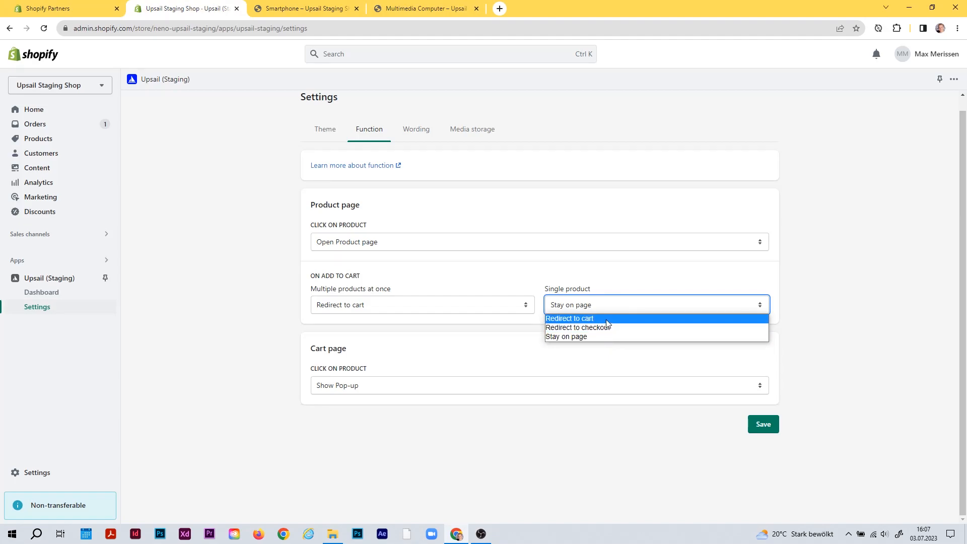
click(625, 271)
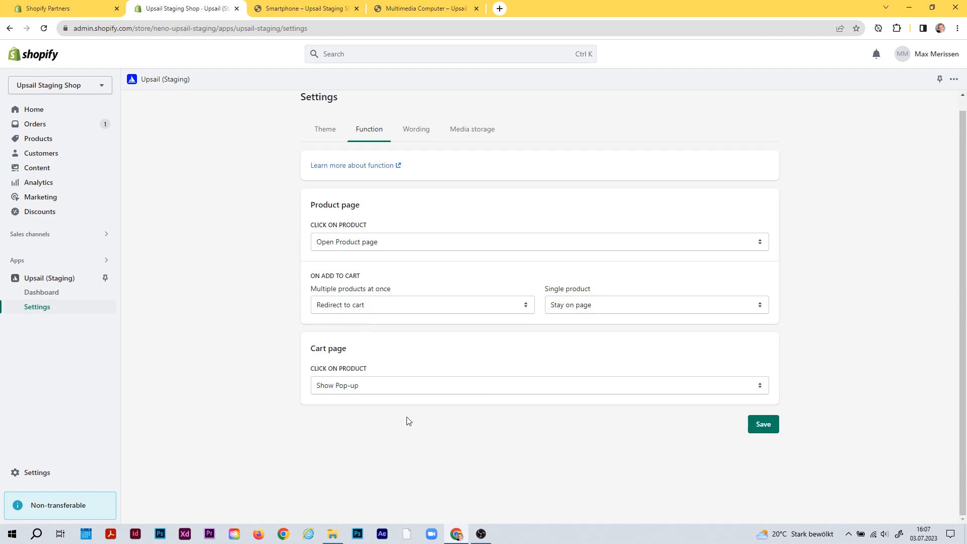
click(391, 384)
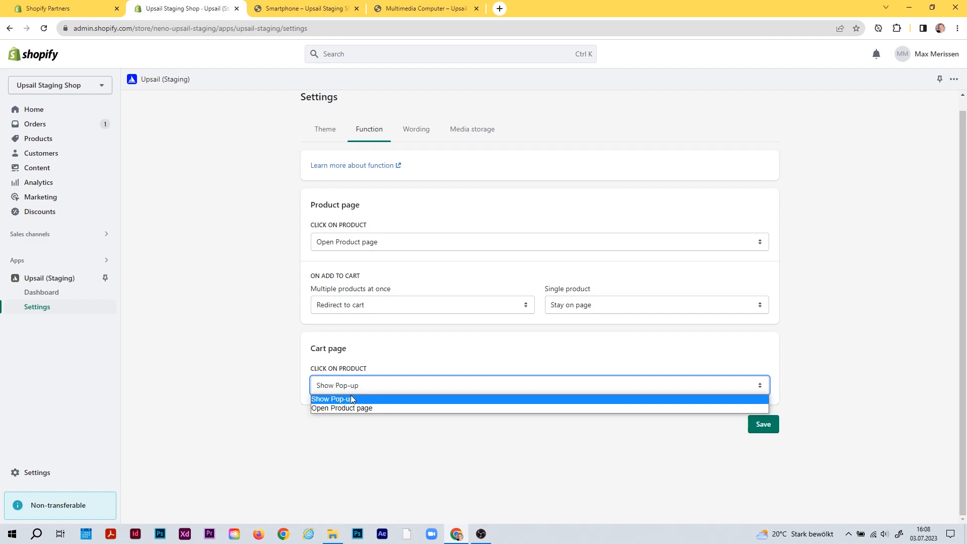
click(432, 351)
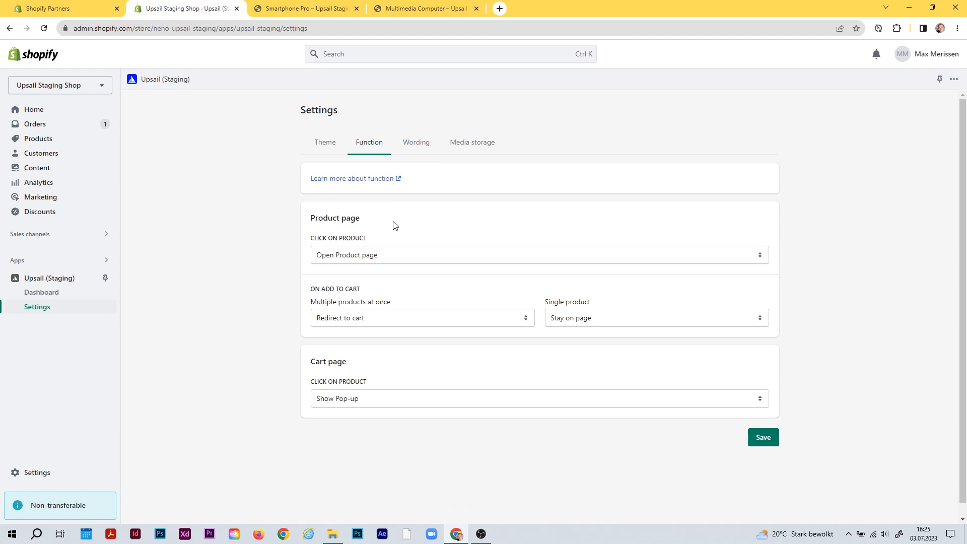
- Open the Wording settings and review the shop default language setting
click(420, 146)
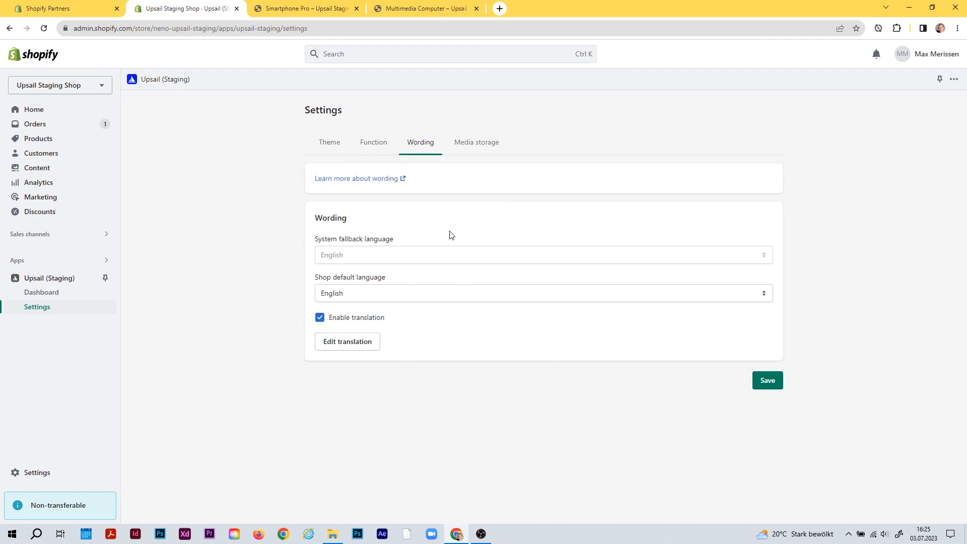
drag(316, 277, 410, 280)
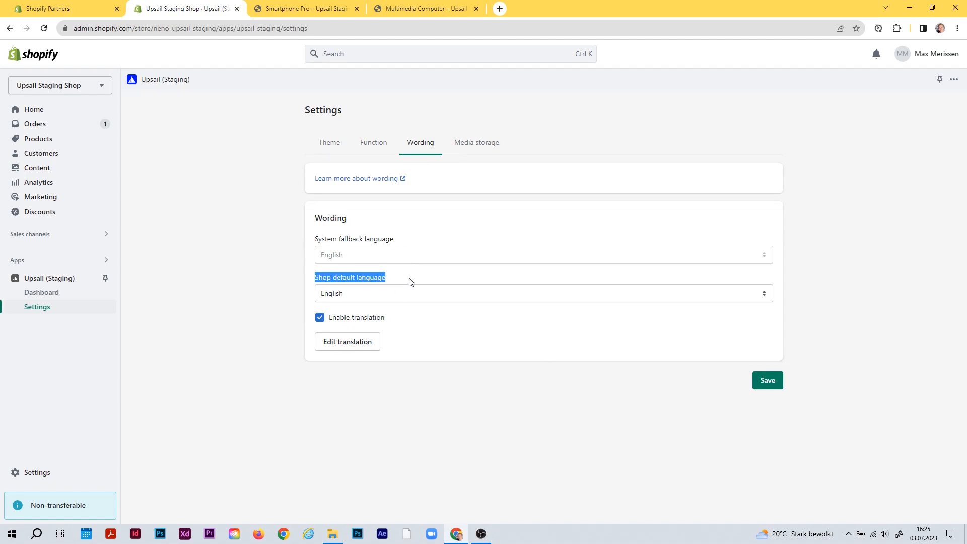
click(279, 280)
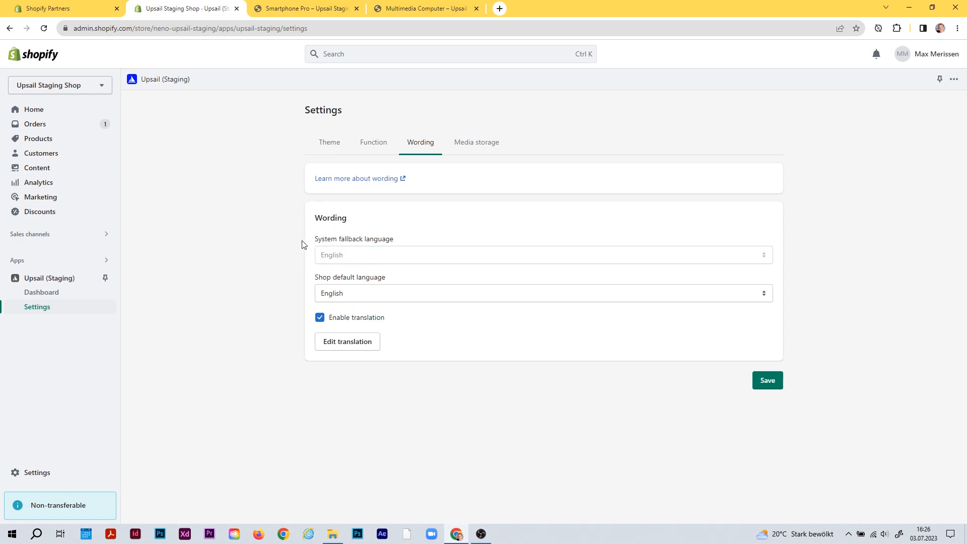
- Open the translation editor from the Wording settings and look over its text fields and language choices
click(345, 342)
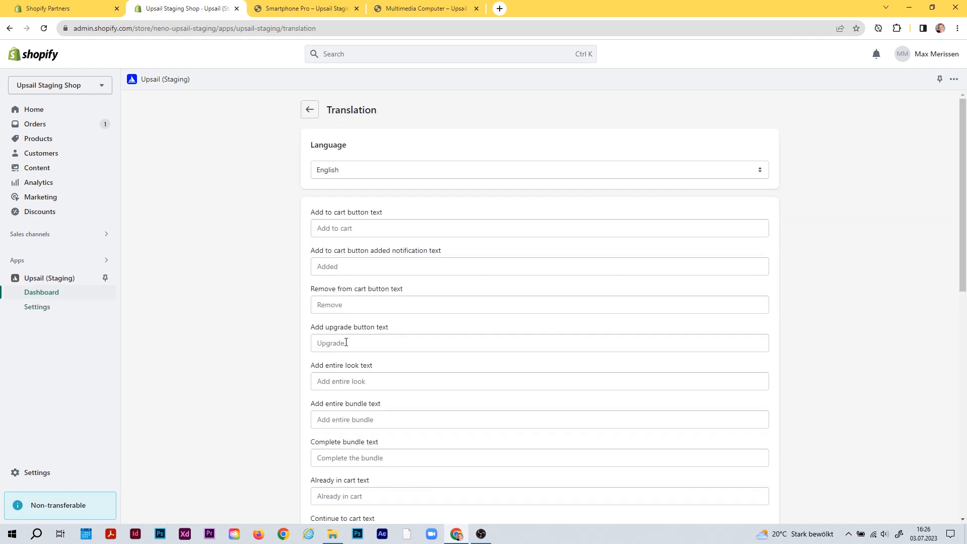
scroll(513, 246, down, 2)
scroll(312, 252, up, 2)
scroll(343, 208, down, 10)
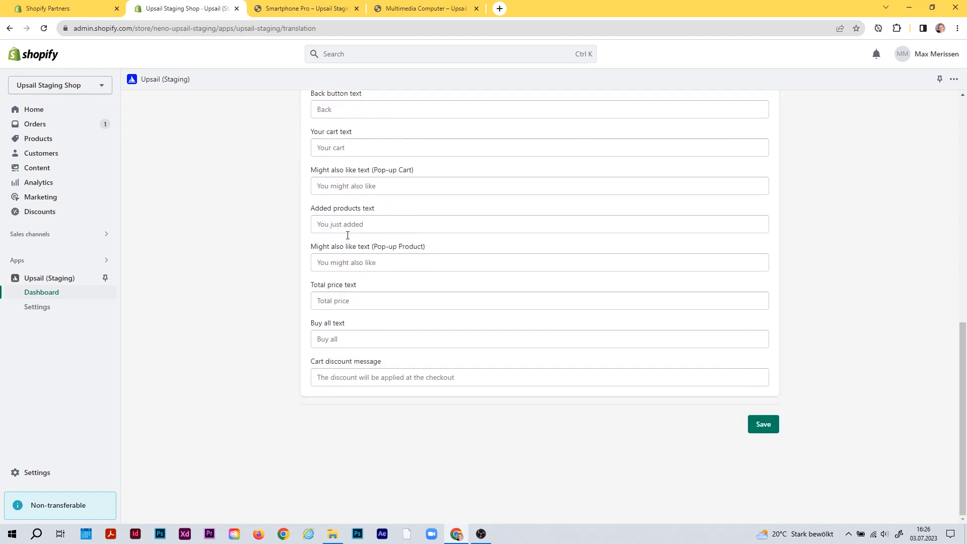
scroll(346, 222, up, 5)
scroll(350, 248, up, 5)
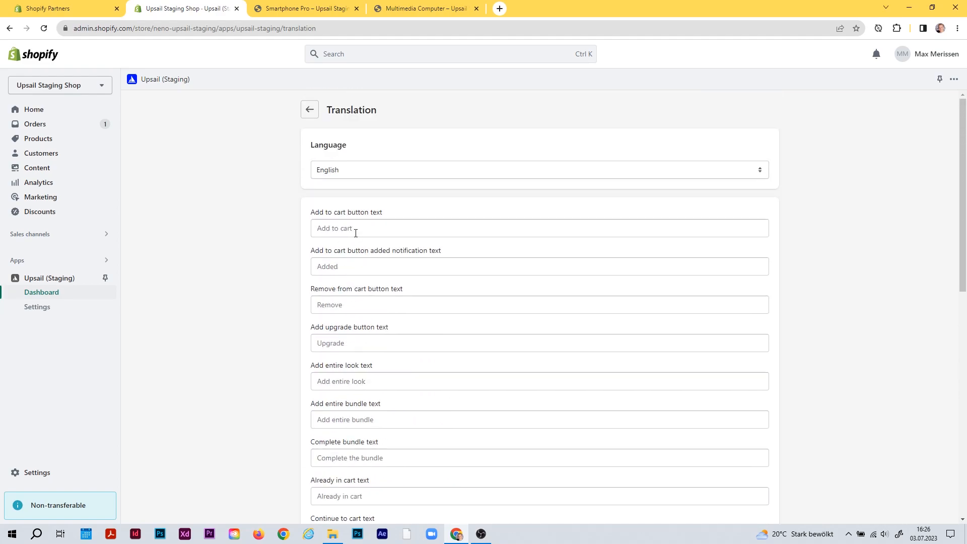
click(358, 170)
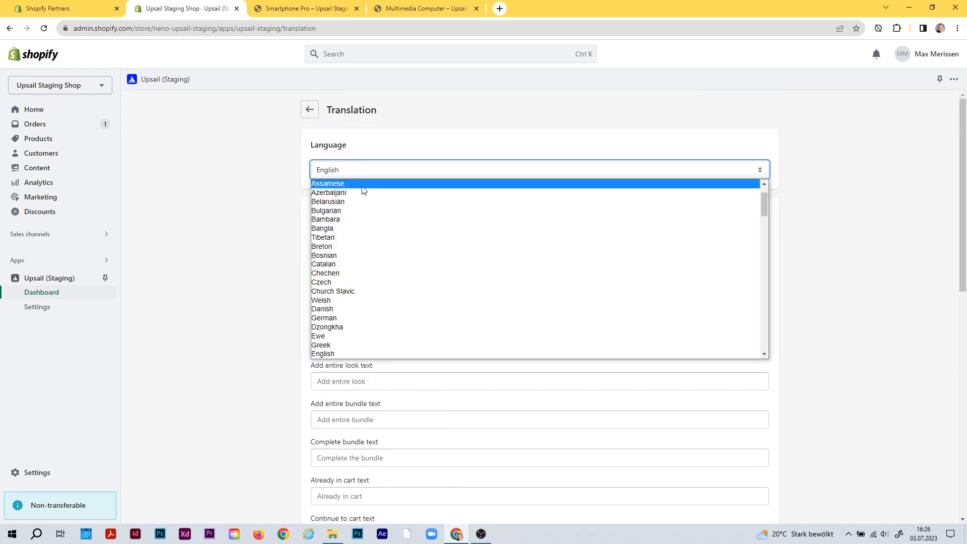
click(258, 223)
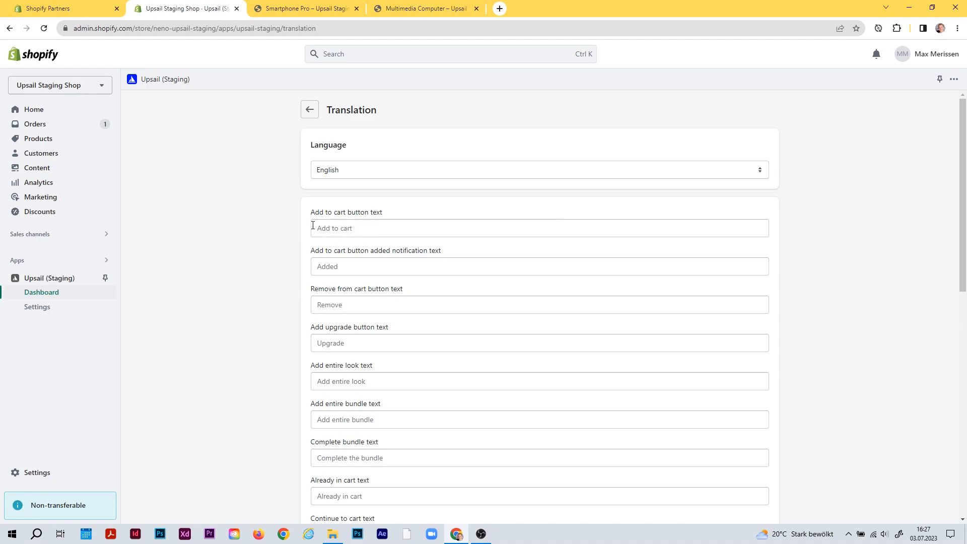
- Set the English add to cart button text to "Add" and save the translation
click(358, 224)
text(Add)
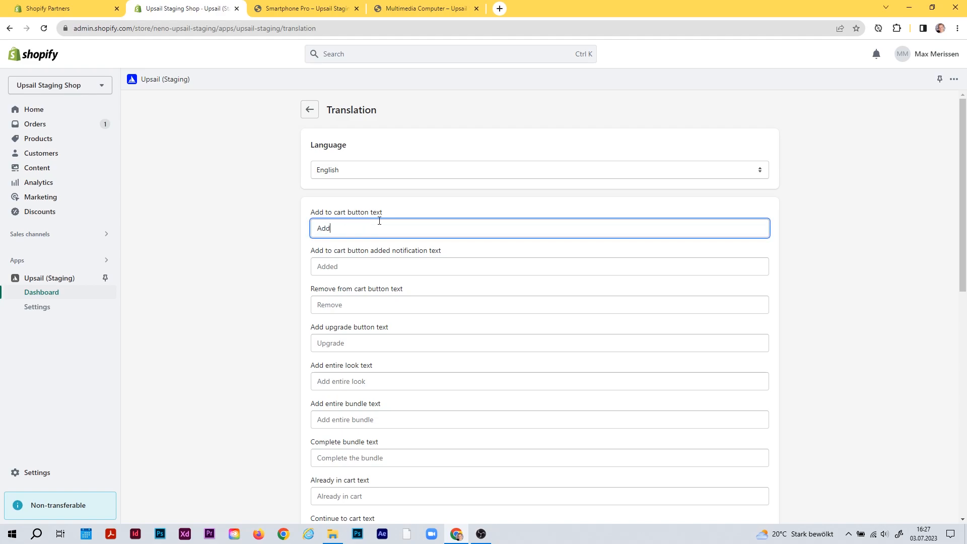
scroll(554, 302, down, 9)
click(763, 472)
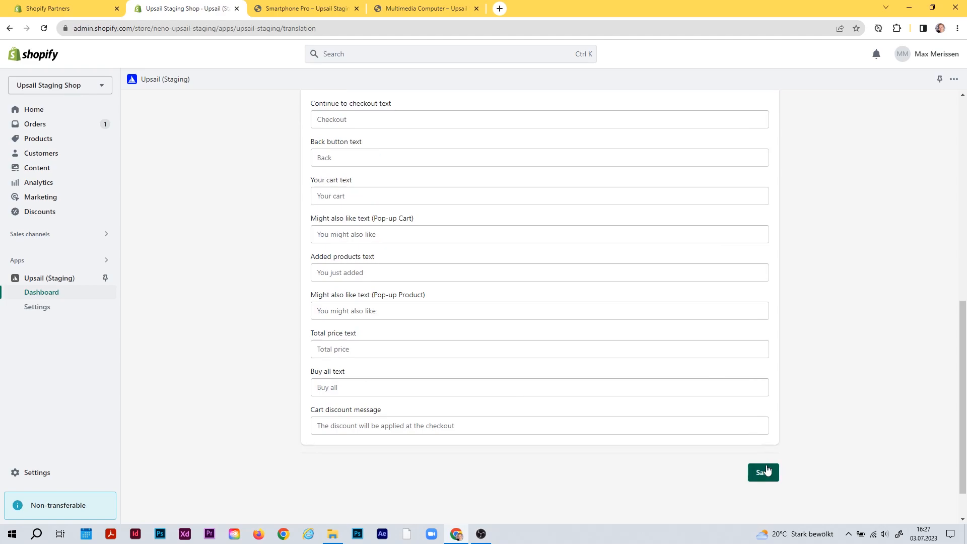
- Reload the Smartphone Pro product page and check the button wording in its product combination widget
click(332, 10)
click(322, 28)
key(Return)
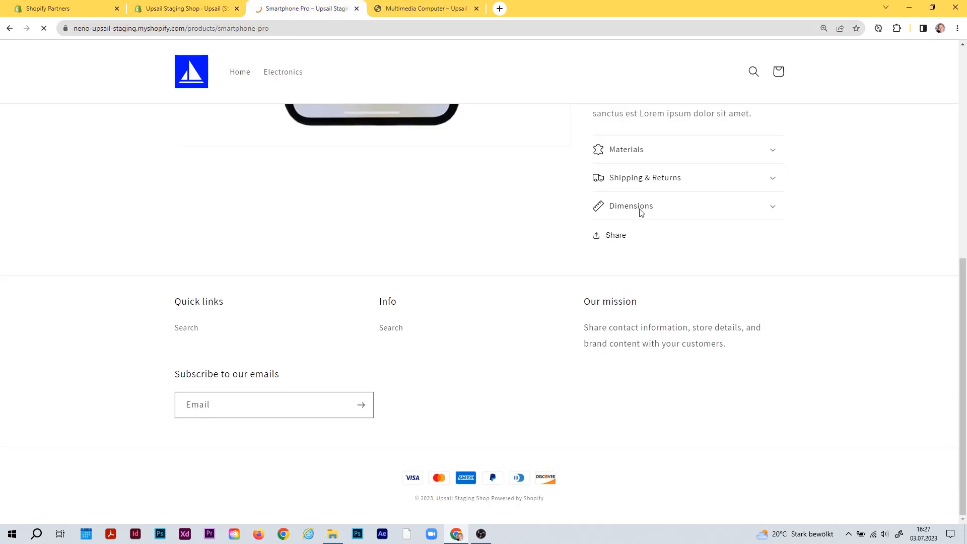
scroll(545, 234, up, 5)
scroll(546, 235, down, 6)
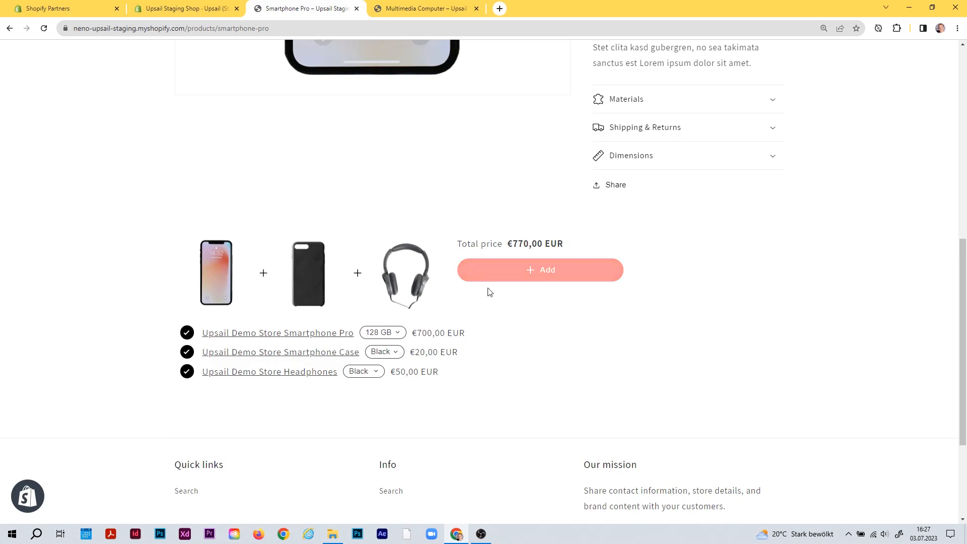
click(537, 274)
- Clear the custom add to cart button text in the English translation and save
click(229, 8)
scroll(403, 197, up, 6)
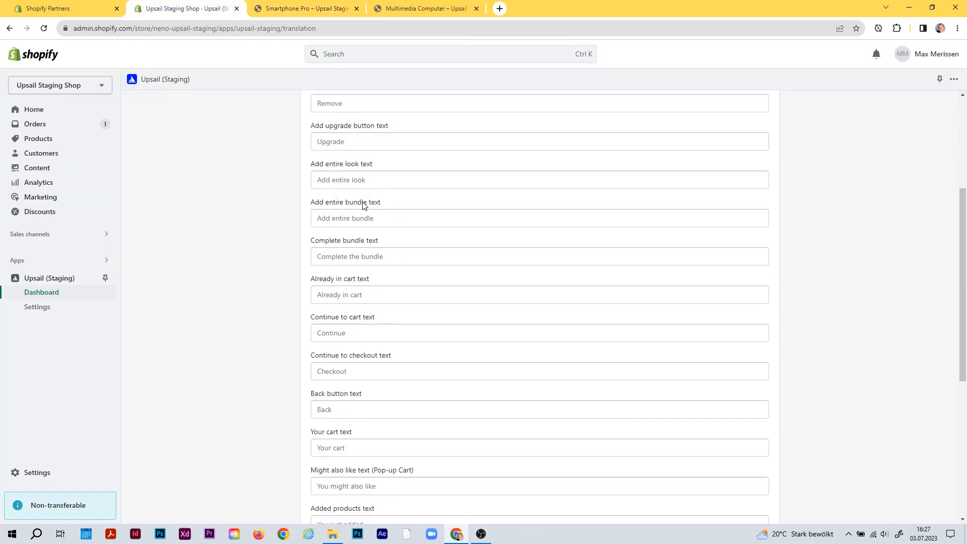
scroll(360, 187, up, 3)
drag(363, 228, 286, 229)
key(BackSpace)
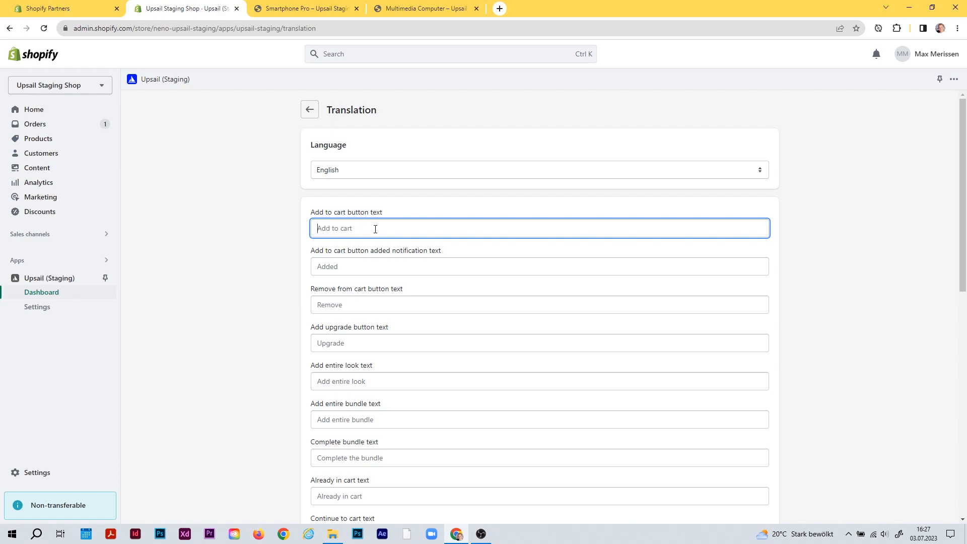
scroll(511, 278, down, 8)
scroll(731, 424, down, 2)
click(762, 425)
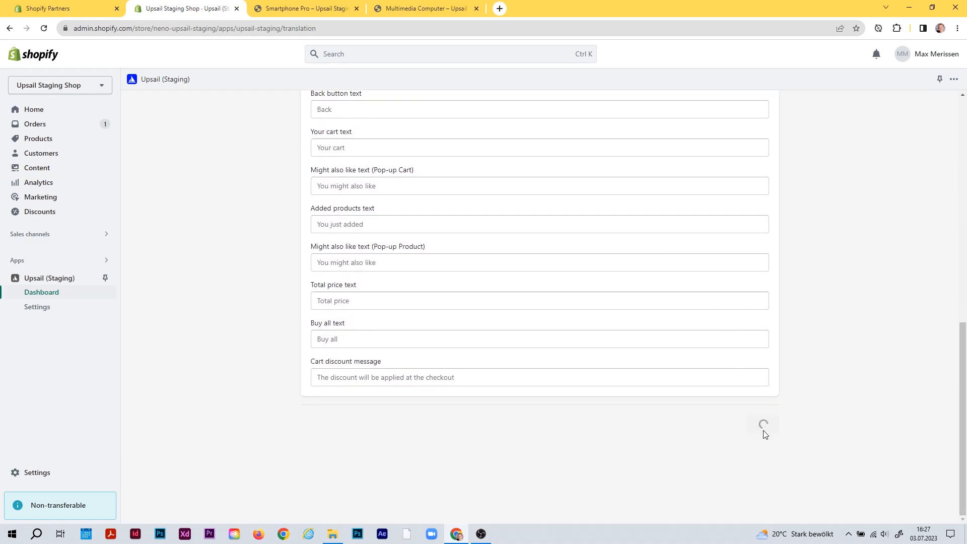
- Reload the Smartphone Pro product page to recheck the widget's add to cart button
click(325, 16)
click(325, 26)
key(Return)
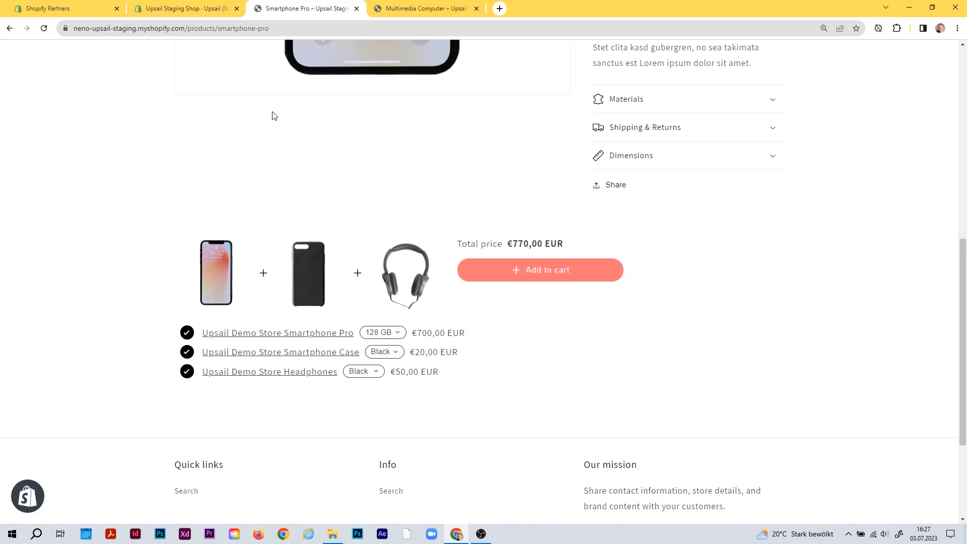
- Return to the Upsail translation page, switch the language to German and look through its default button and message texts
click(216, 11)
scroll(282, 180, up, 5)
scroll(282, 180, up, 5)
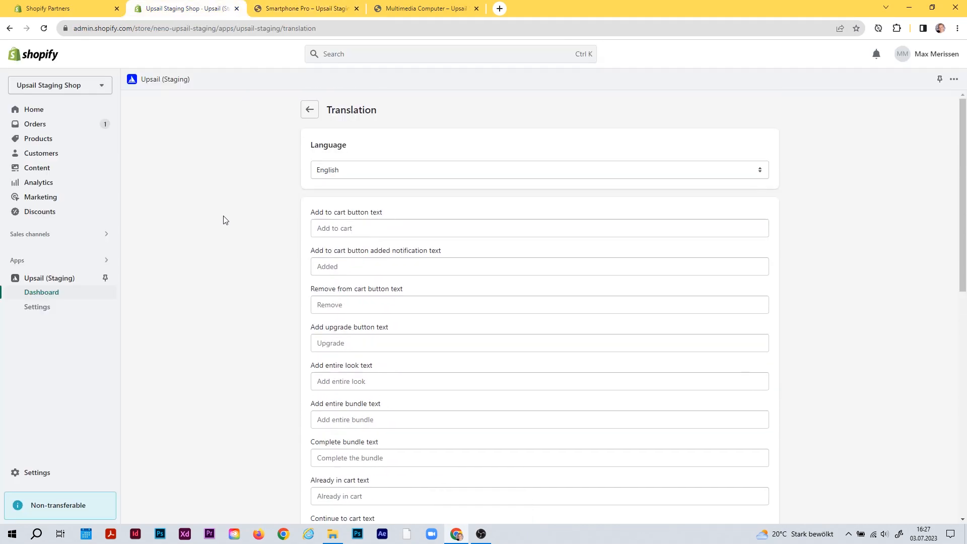
click(363, 172)
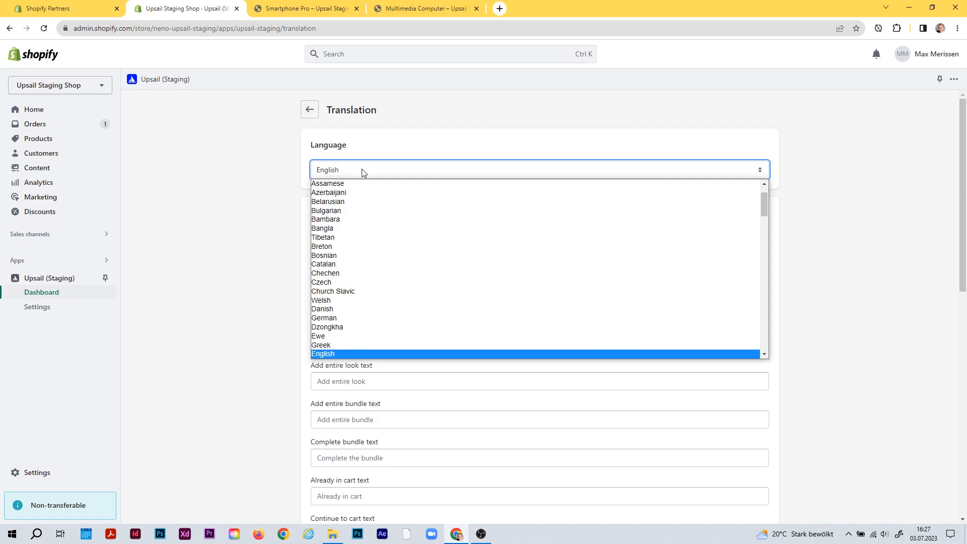
scroll(362, 274, down, 2)
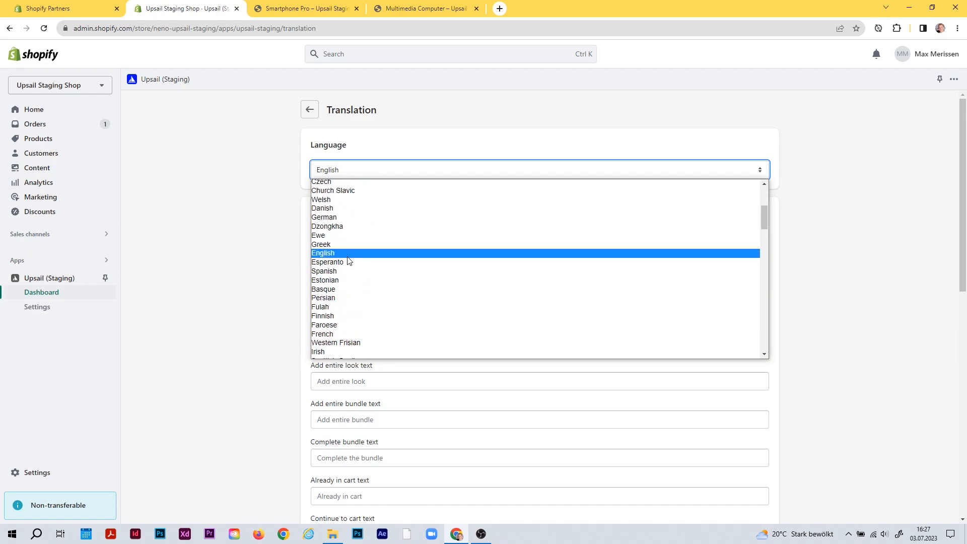
click(332, 217)
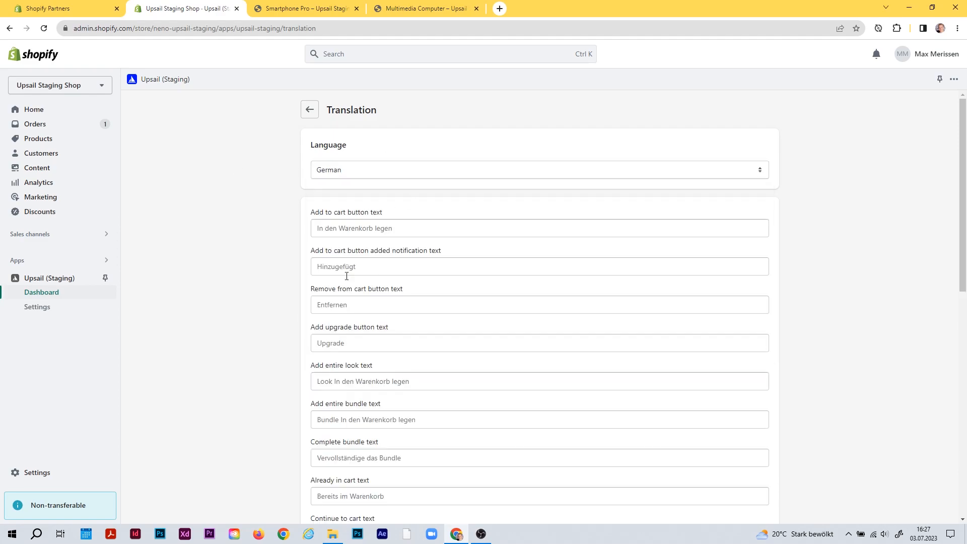
scroll(393, 233, down, 10)
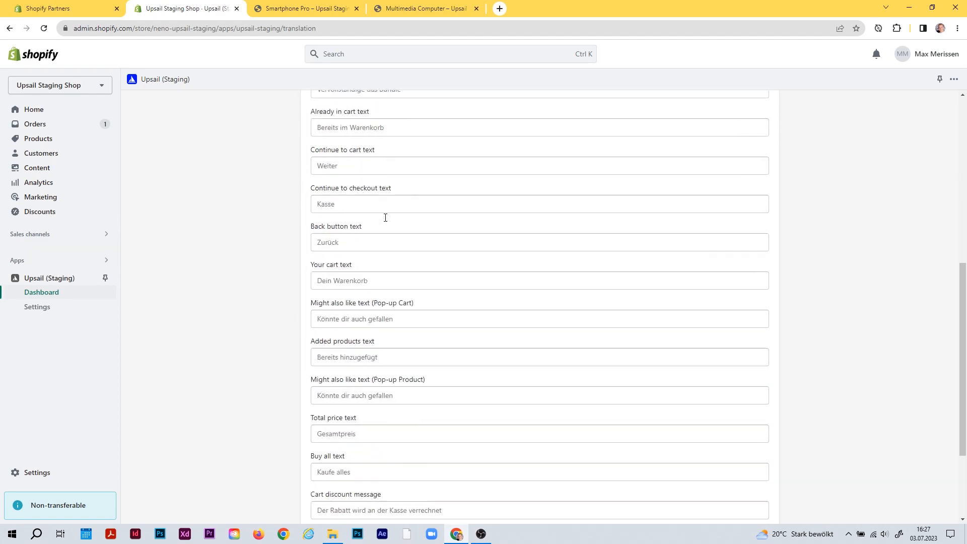
scroll(370, 298, up, 9)
scroll(367, 254, down, 9)
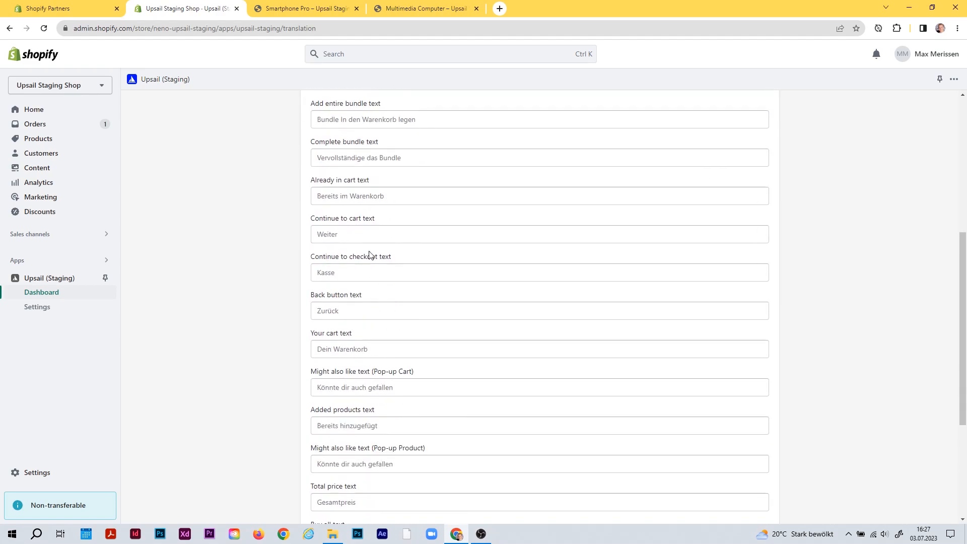
scroll(367, 282, up, 10)
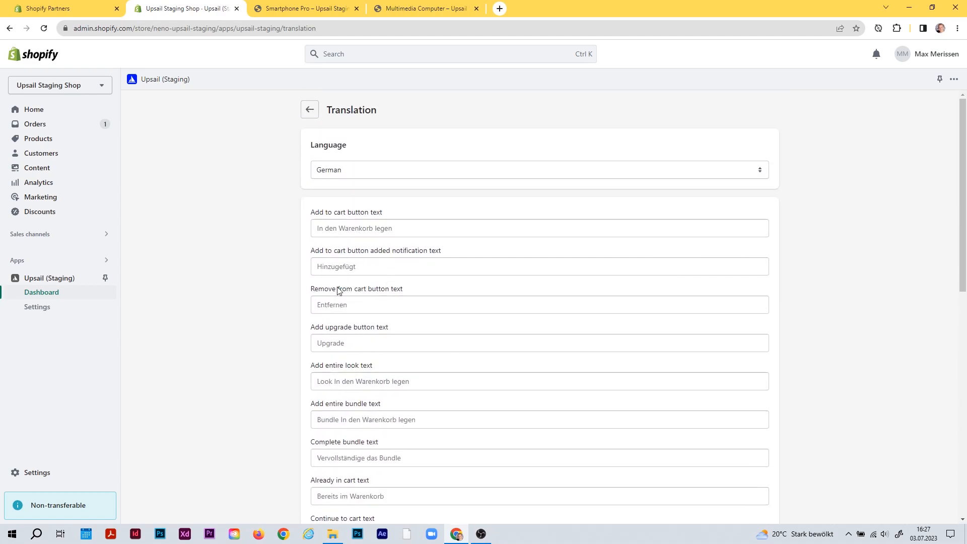
- Leave the translation page and open the app's media storage settings
click(309, 113)
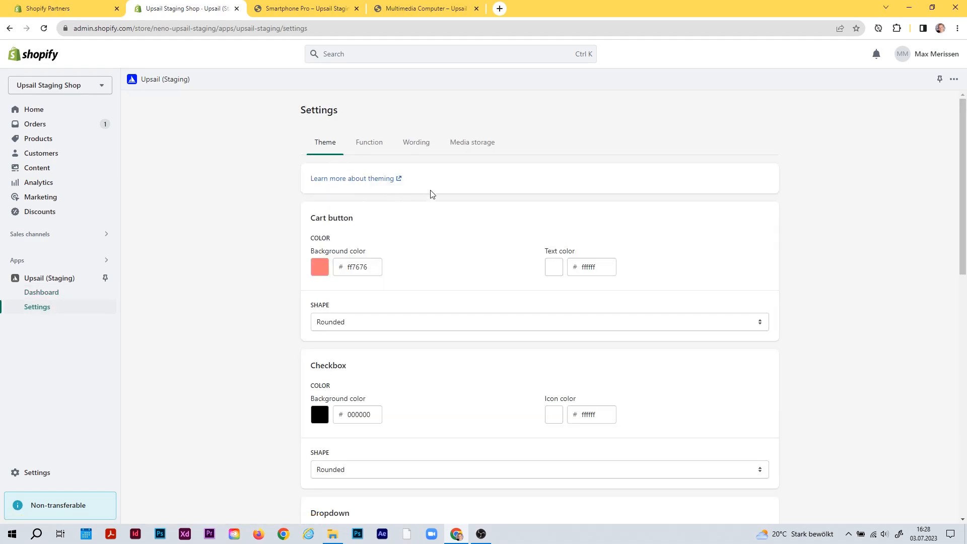
click(420, 151)
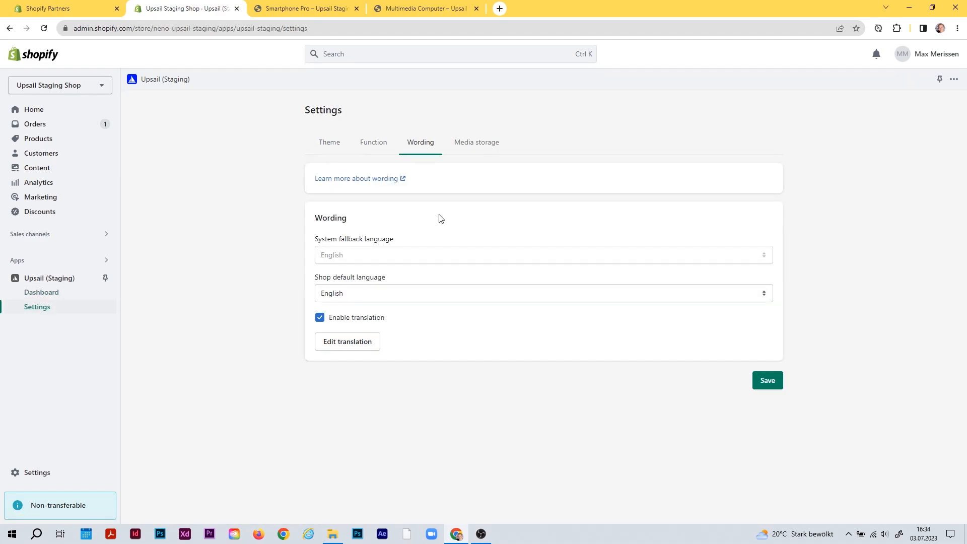
click(477, 145)
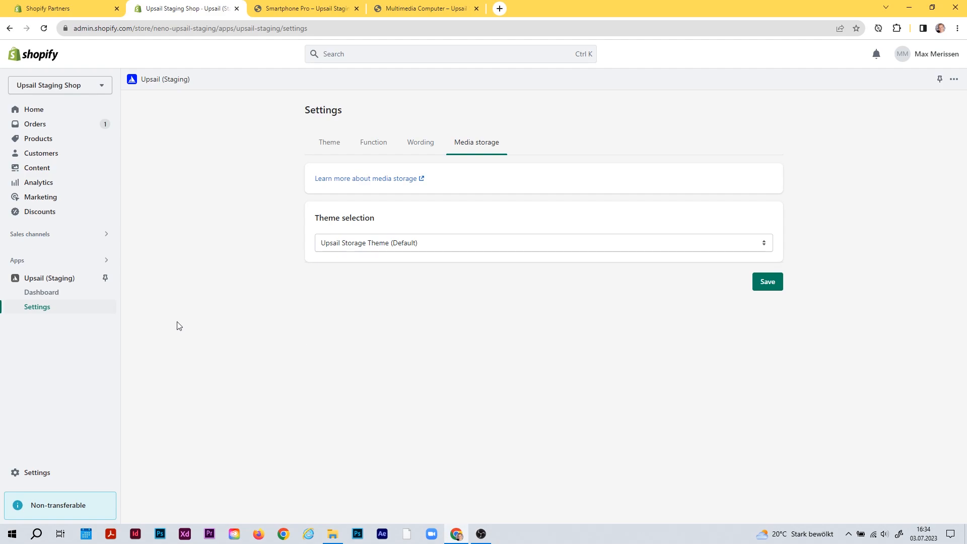
- Open the Computer Look from the dashboard's looks and check its image section
click(72, 290)
scroll(714, 401, down, 3)
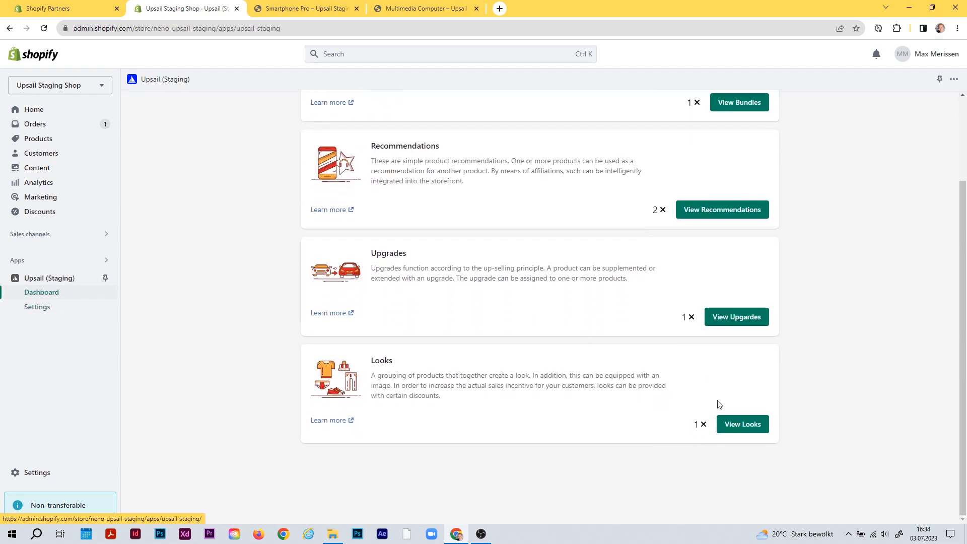
click(743, 424)
click(563, 174)
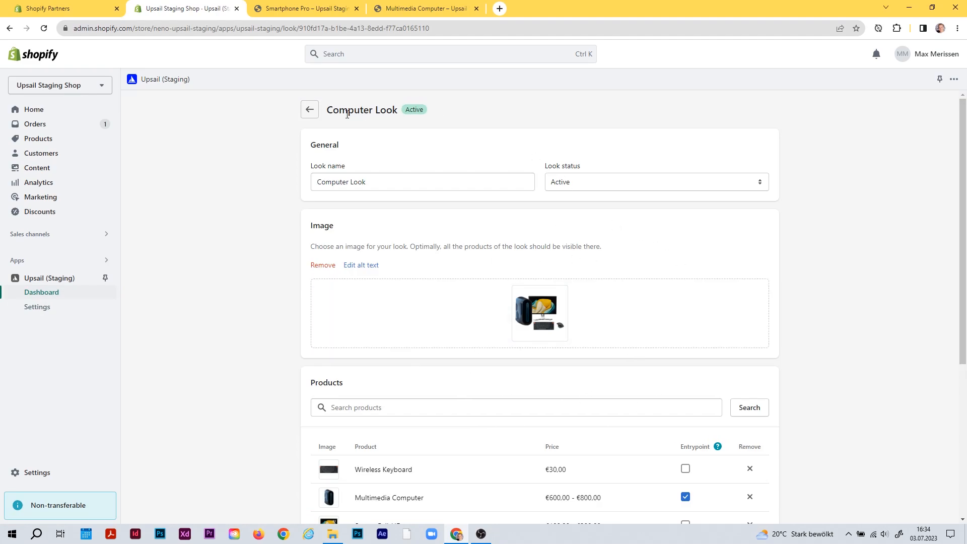
- Return to the media storage settings and view which themes can be selected for storage
click(91, 309)
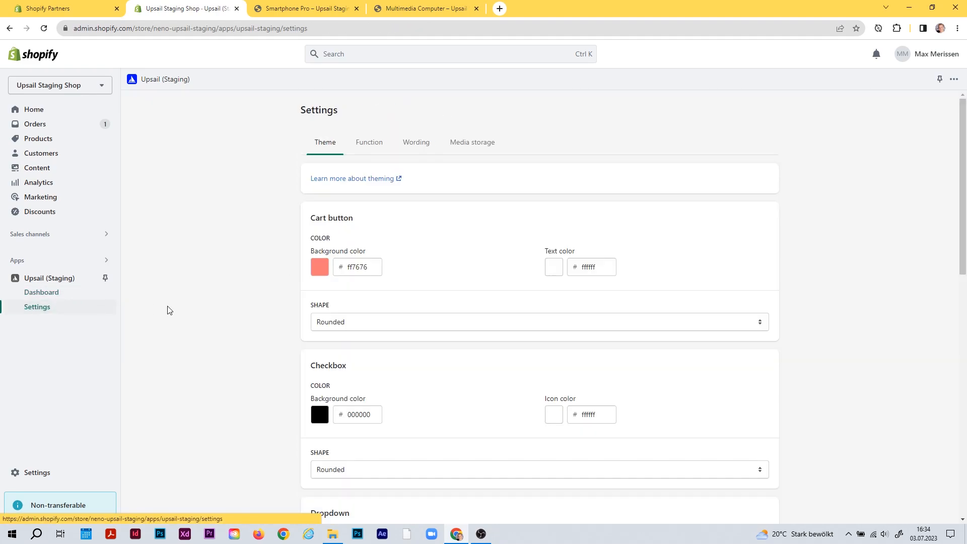
click(474, 146)
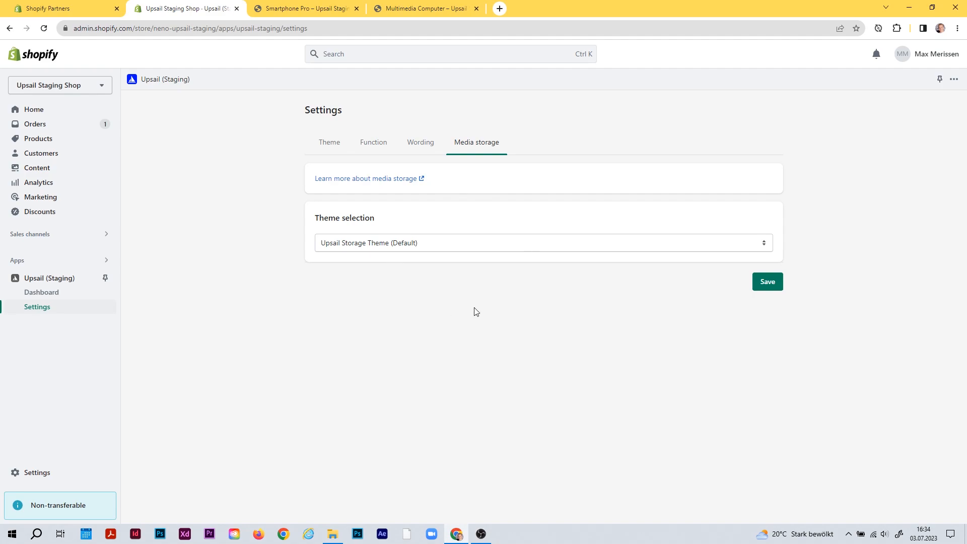
click(456, 249)
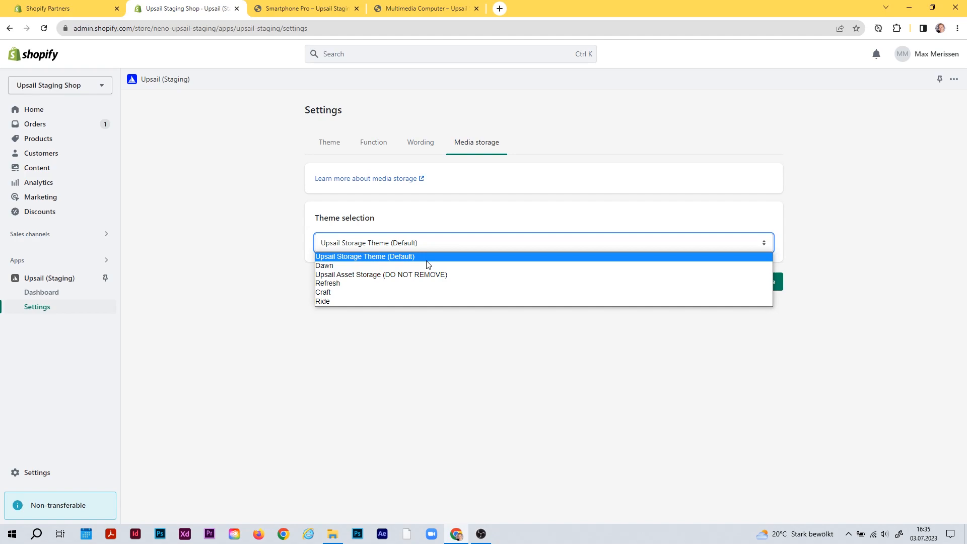
click(492, 214)
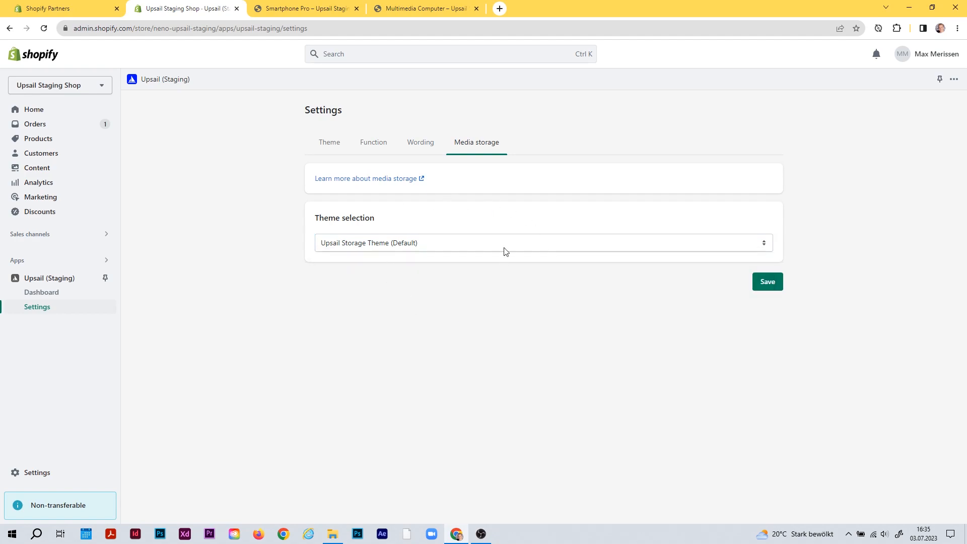
- Set the media storage theme to Dawn and save the setting
click(443, 244)
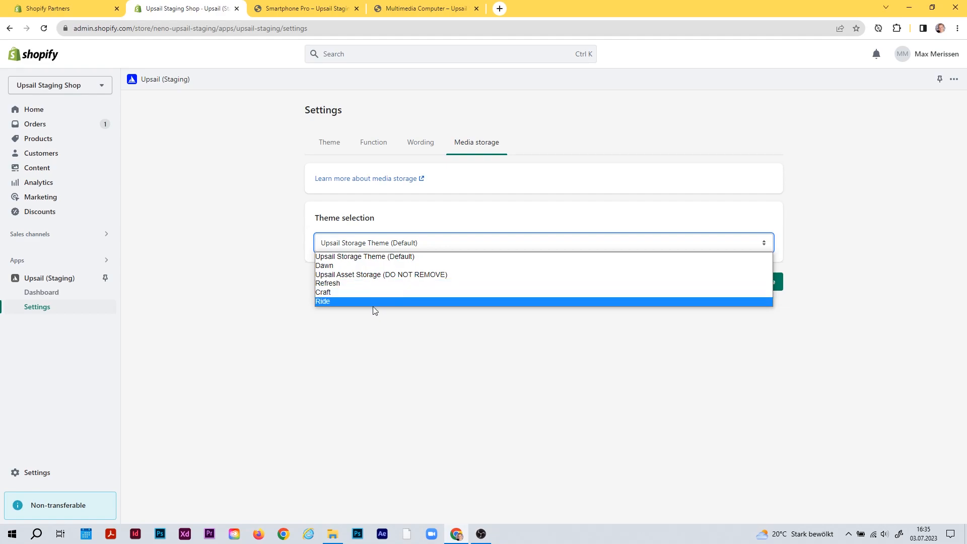
click(358, 265)
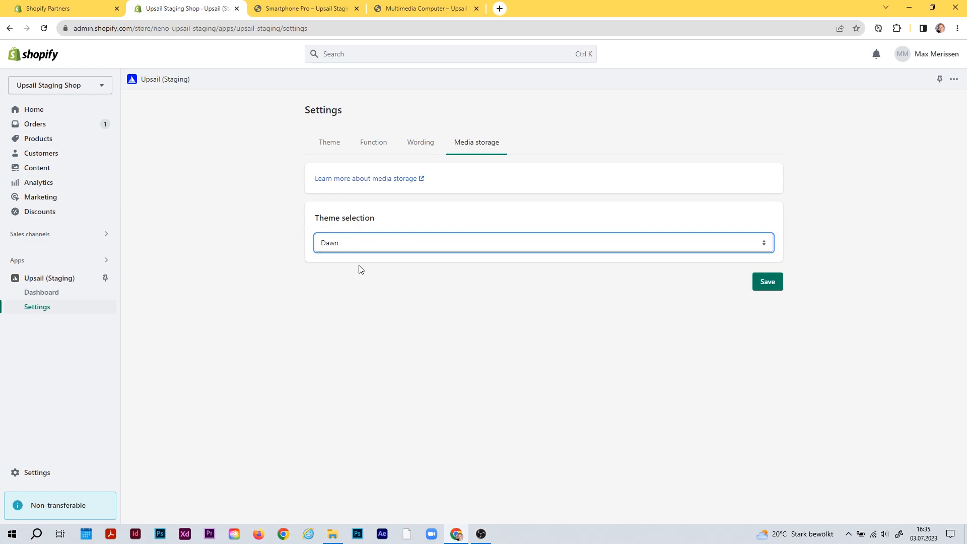
click(769, 282)
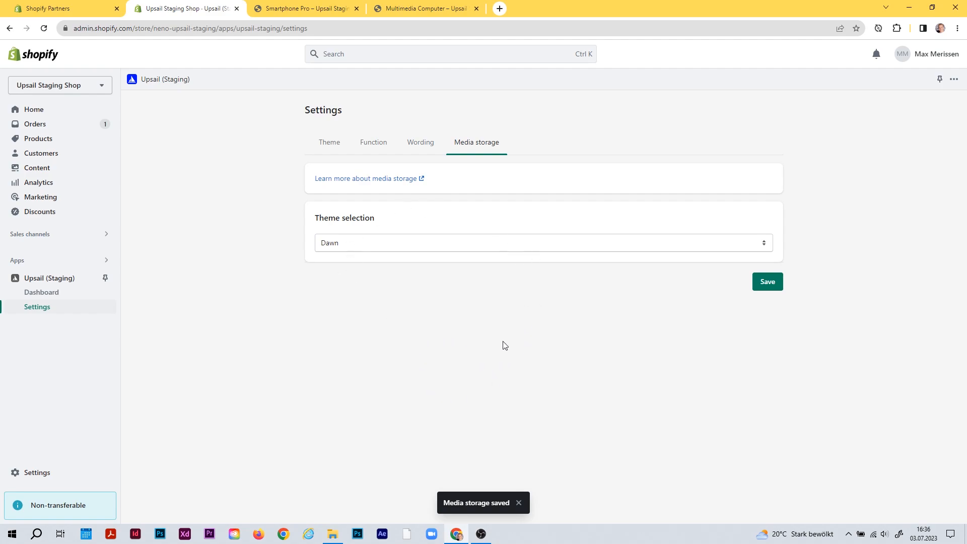
- Look briefly over the other settings sections and return to the Upsail dashboard
click(416, 144)
click(330, 143)
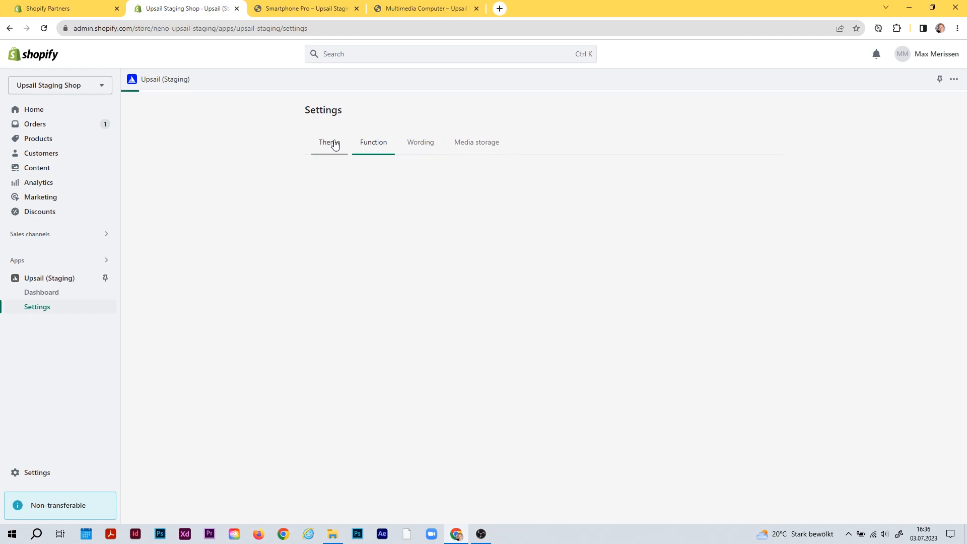
click(98, 293)
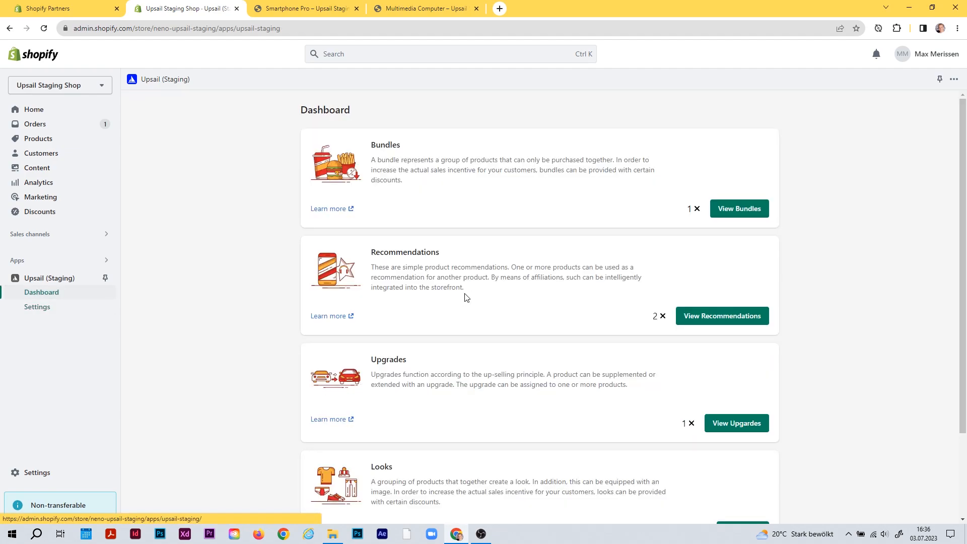